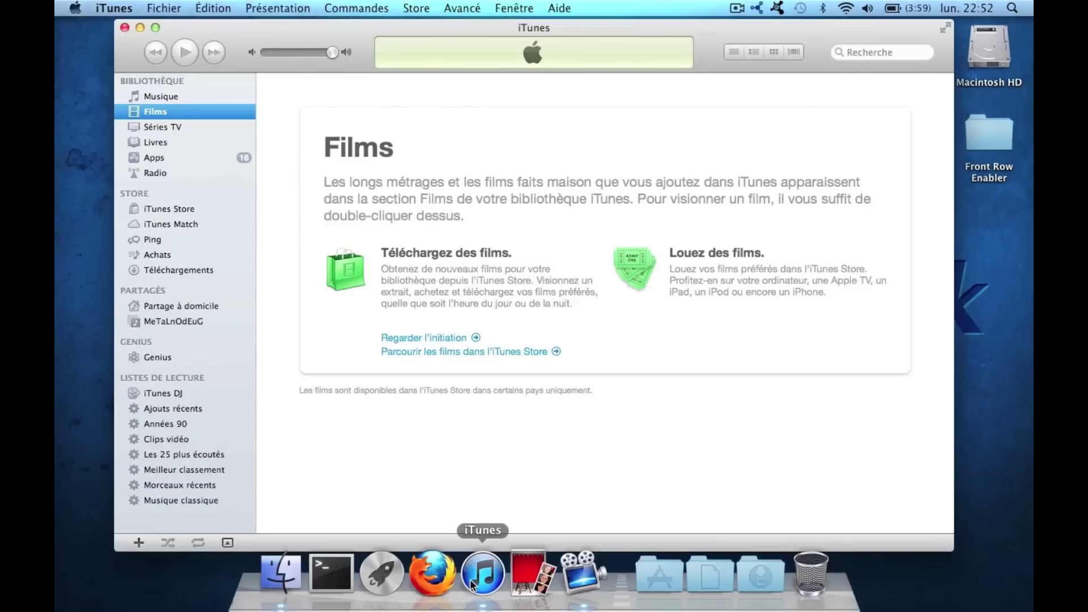
Step: Check the installed iTunes version in its About window, and close that window
click(113, 8)
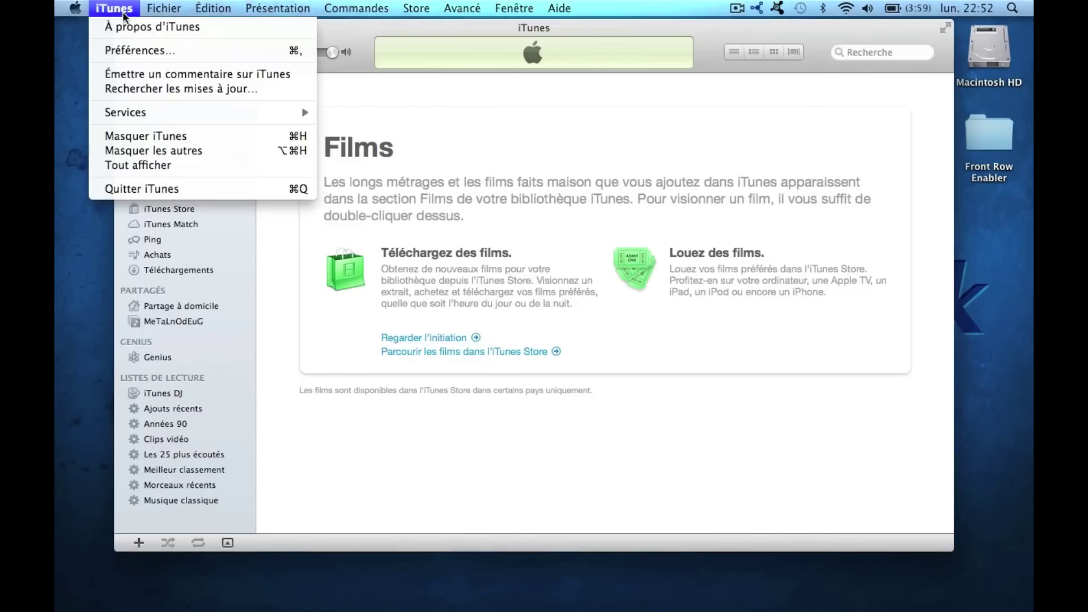
click(127, 27)
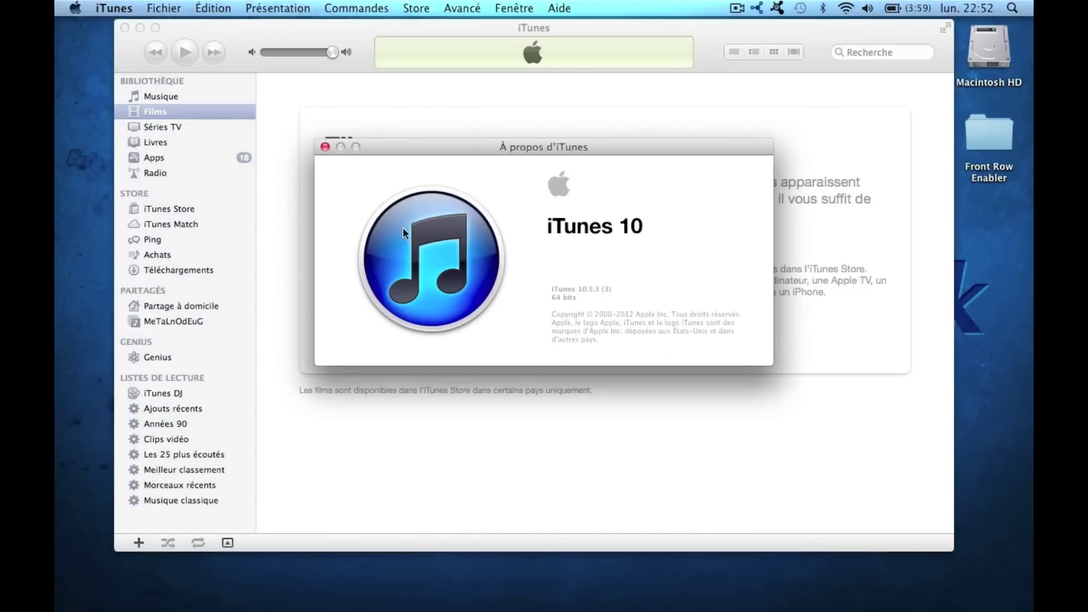
click(324, 147)
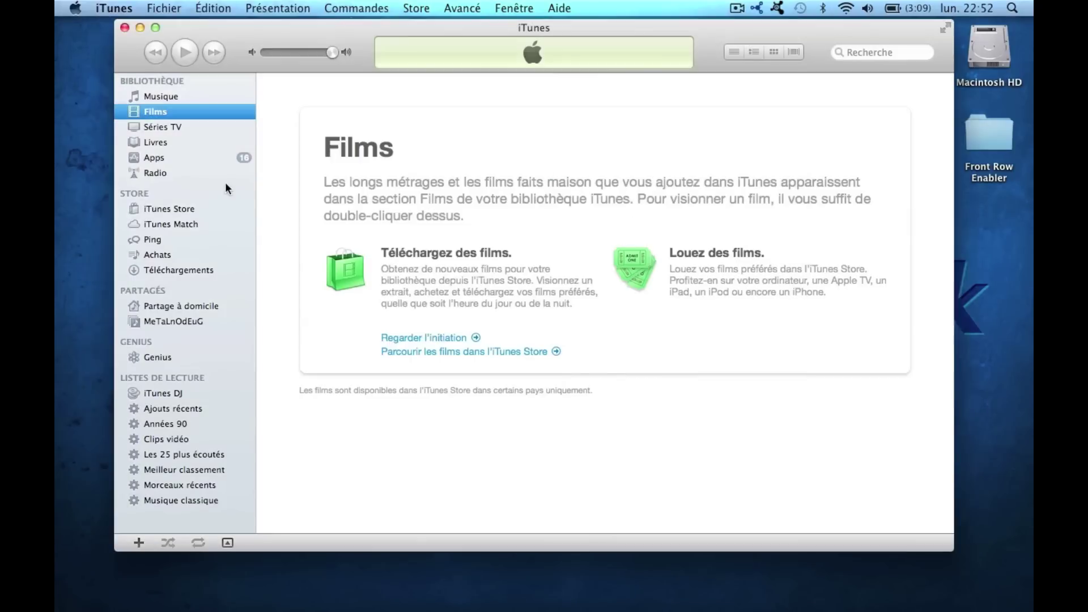
Step: Show the music library in iTunes, and quit iTunes
click(160, 98)
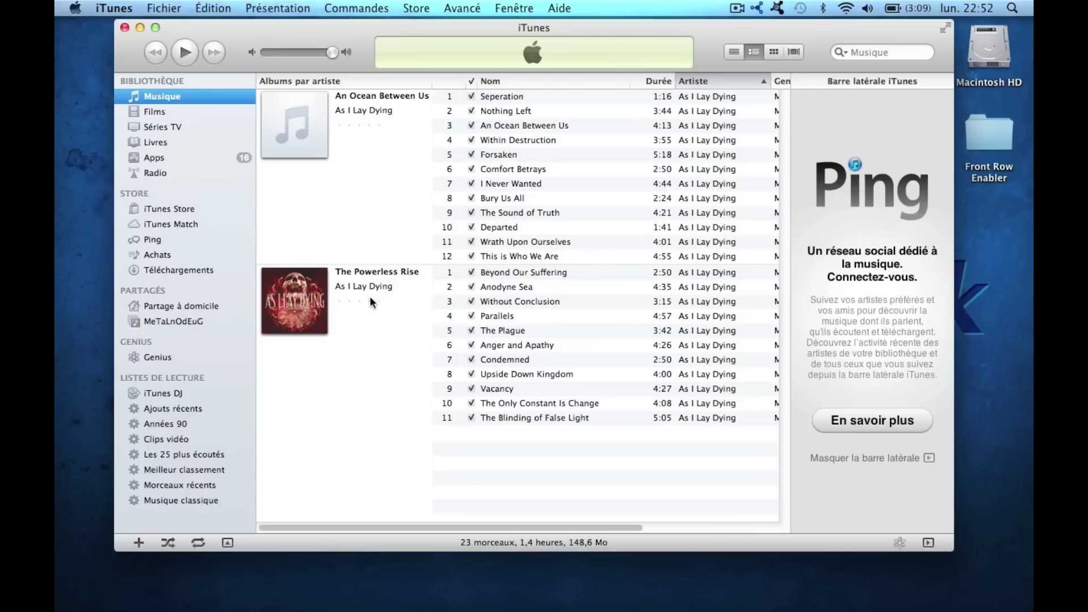
click(113, 8)
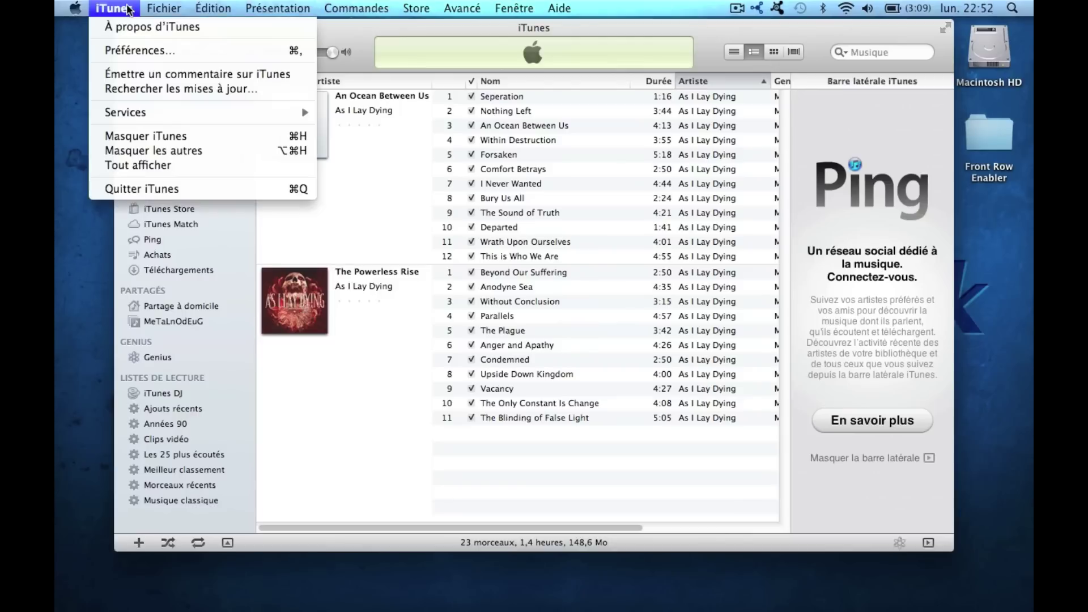
click(159, 190)
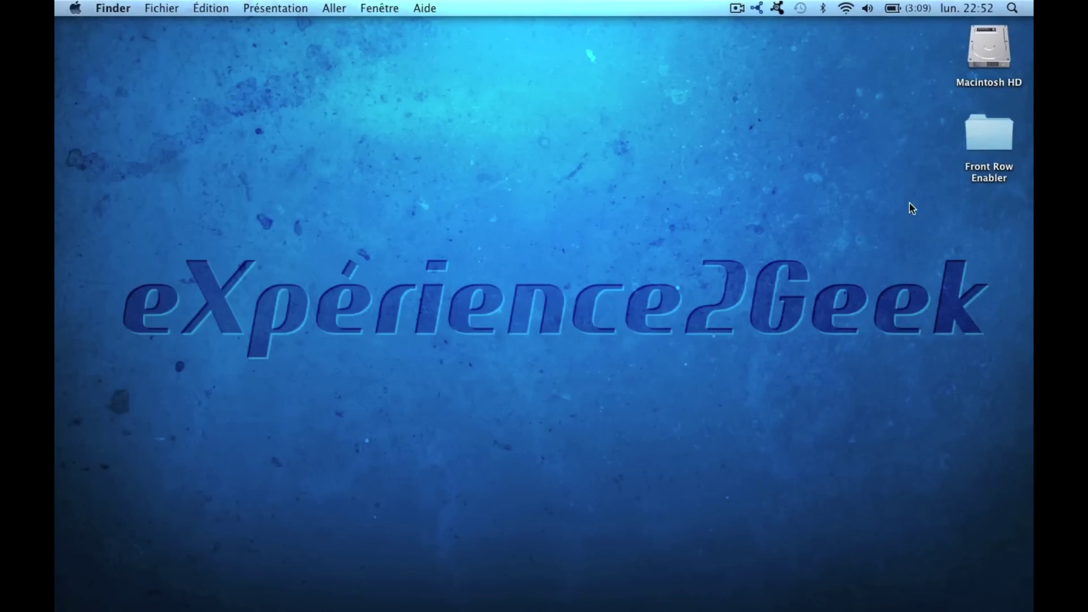
Step: Look through the Applications folder for Front Row, and close the folder view
mouse_move(772, 610)
click(659, 576)
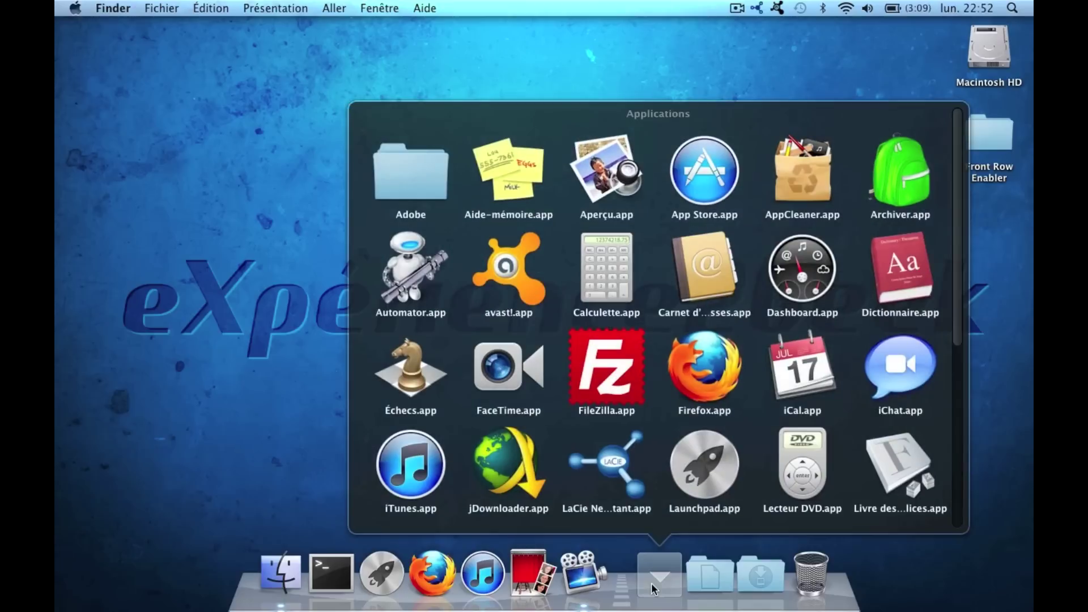
scroll(675, 420, down, 5)
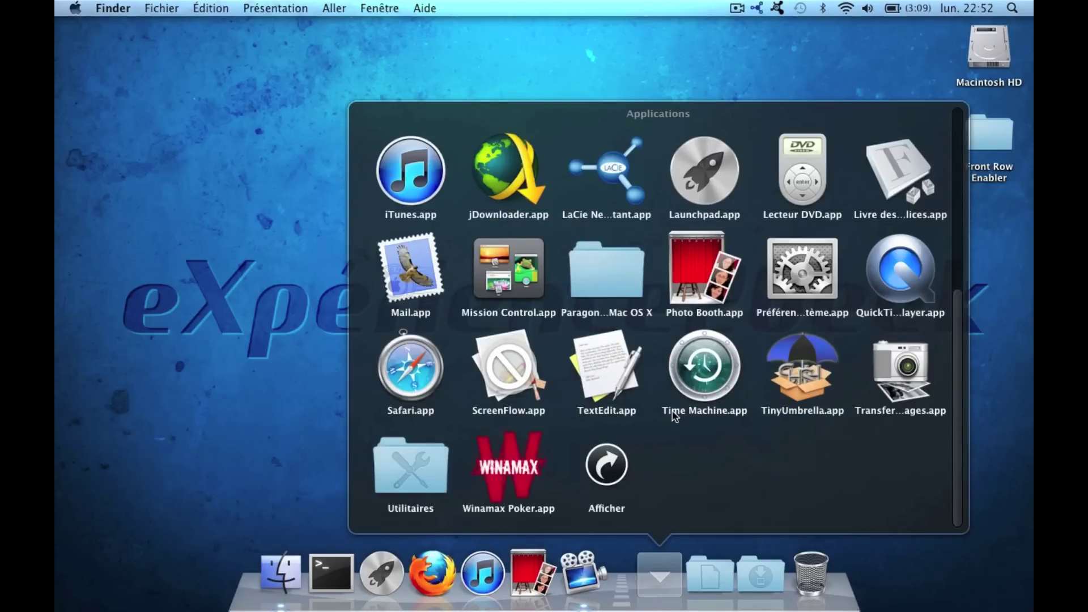
scroll(674, 420, up, 5)
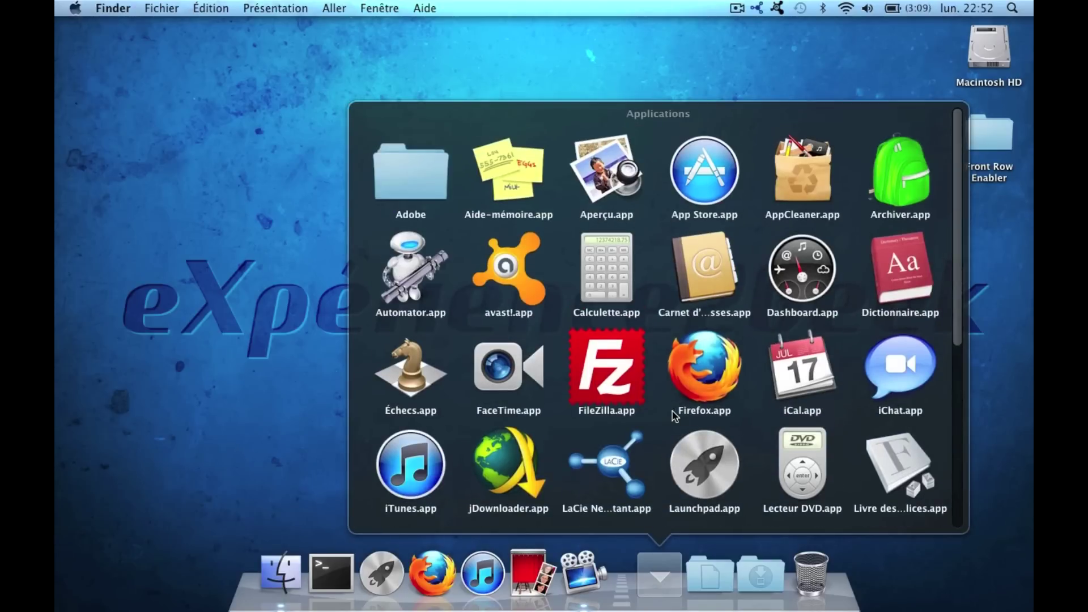
scroll(674, 418, down, 5)
scroll(674, 418, up, 5)
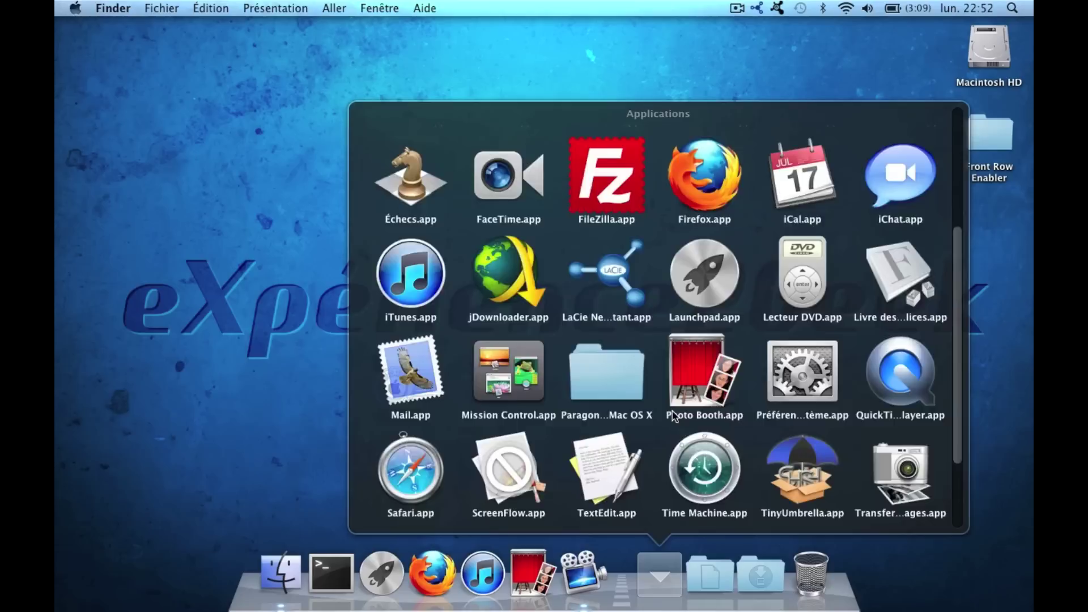
click(257, 298)
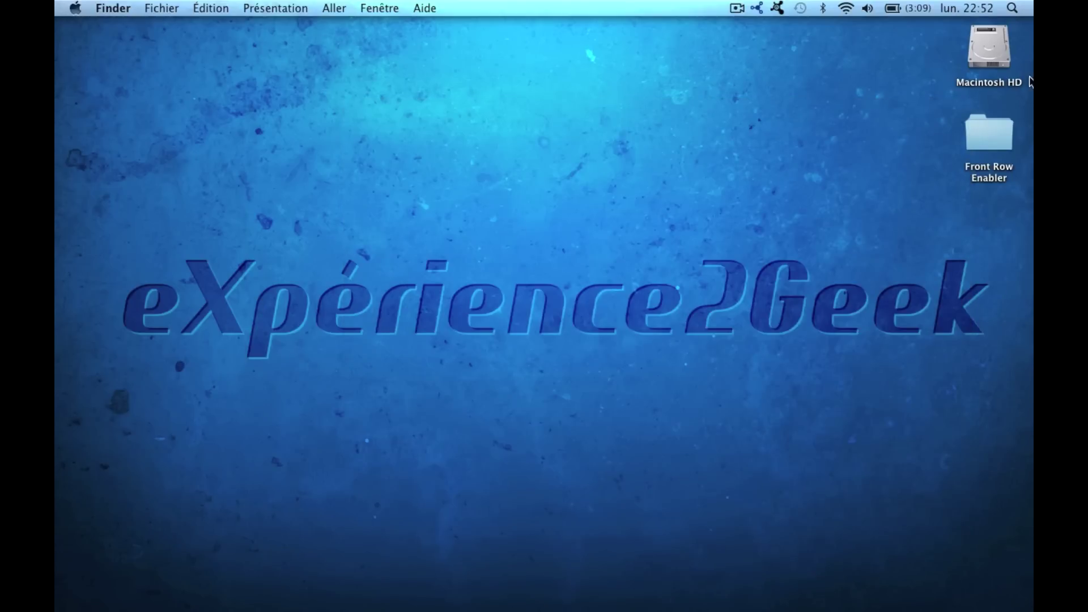
Step: Install FrontRowLionNew10.5.3.pkg from the Front Row Enabler folder as a standard installation, authorizing it with the administrator password
click(993, 129)
double_click(994, 129)
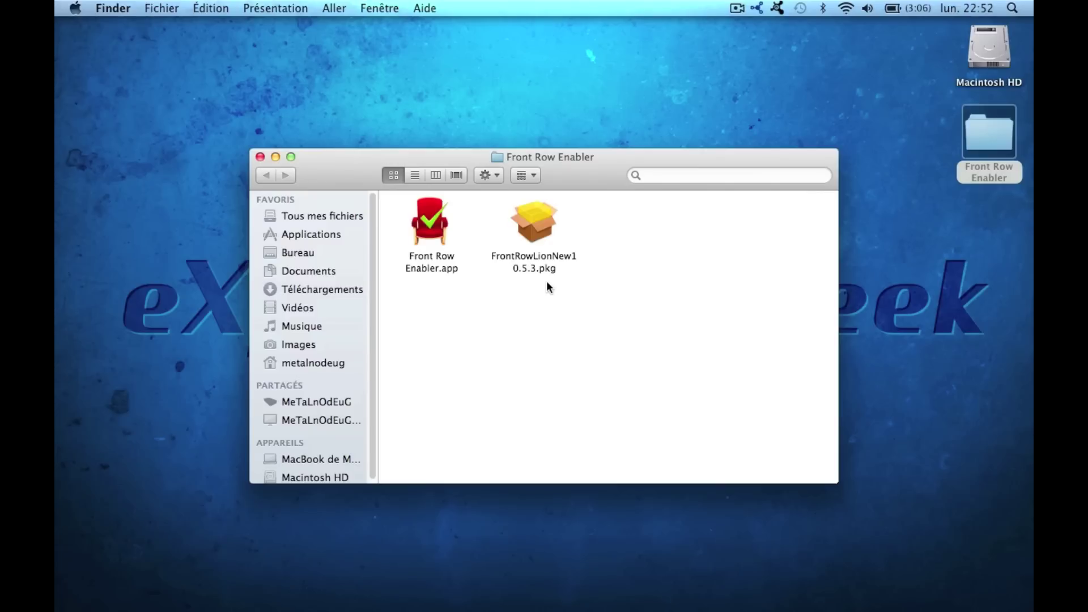
double_click(532, 217)
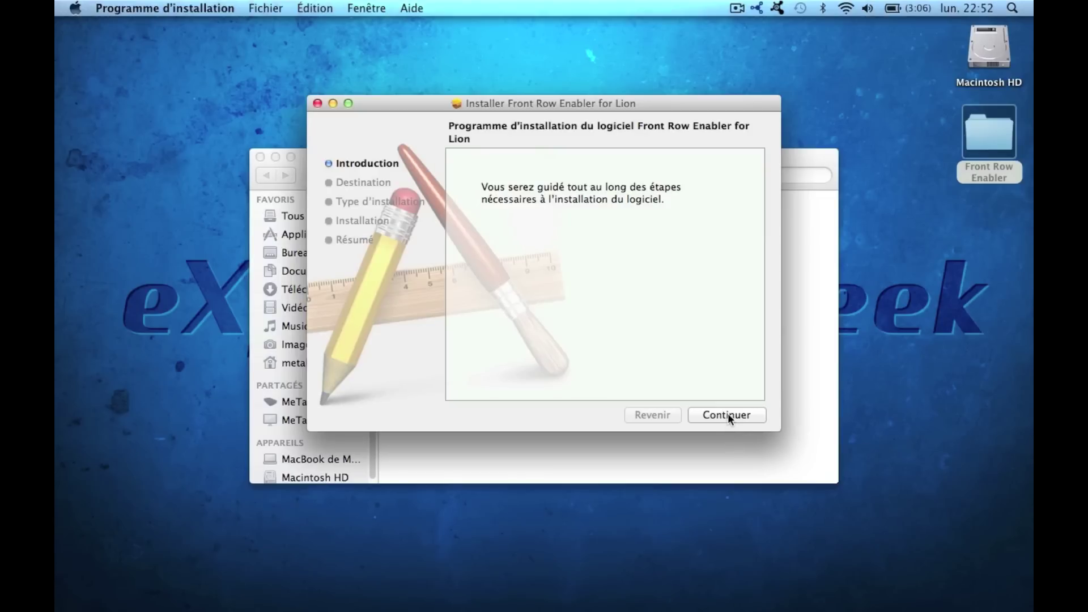
click(728, 413)
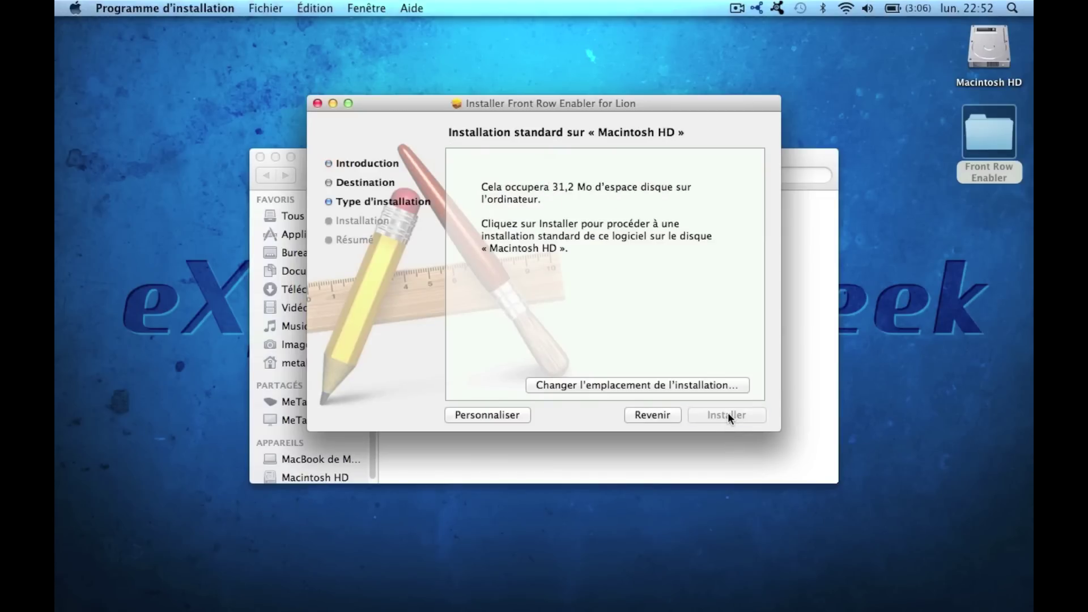
text(••••••)
key(Return)
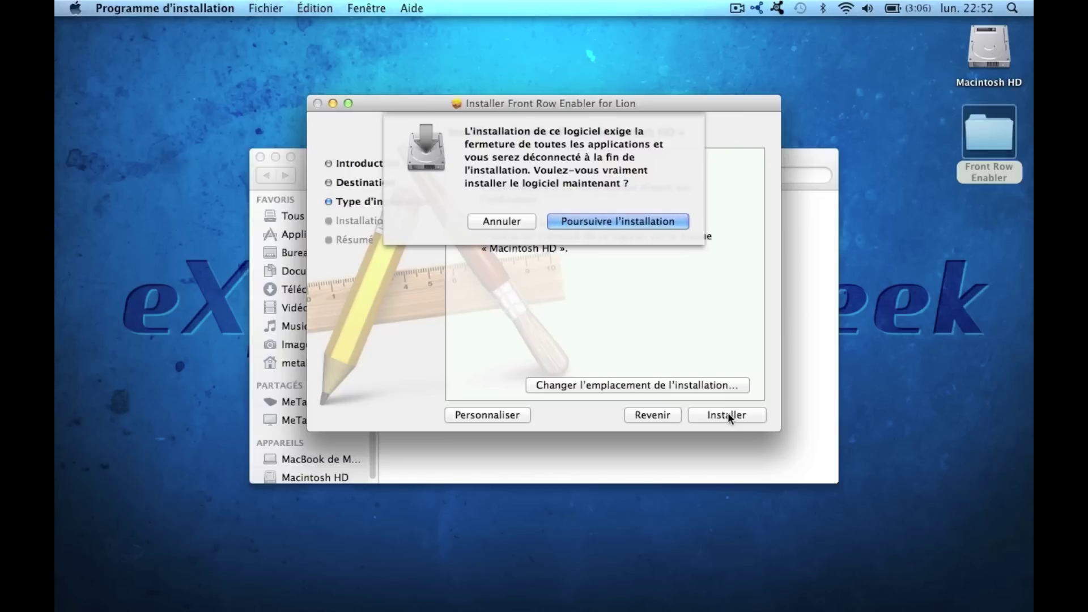
click(648, 224)
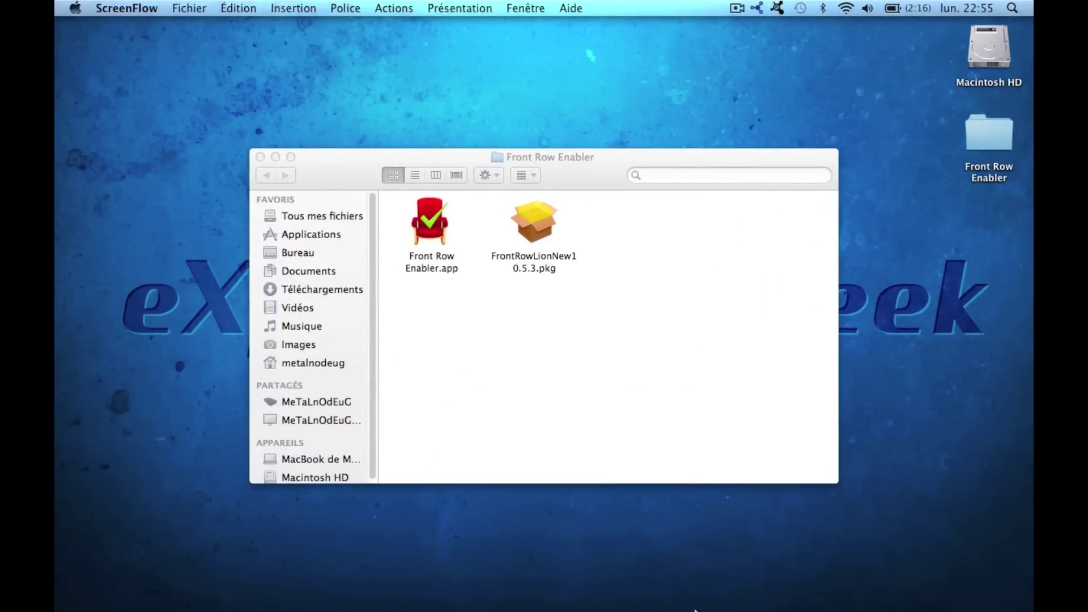
Step: Launch Front Row from the Applications folder
mouse_move(695, 609)
click(710, 575)
click(674, 589)
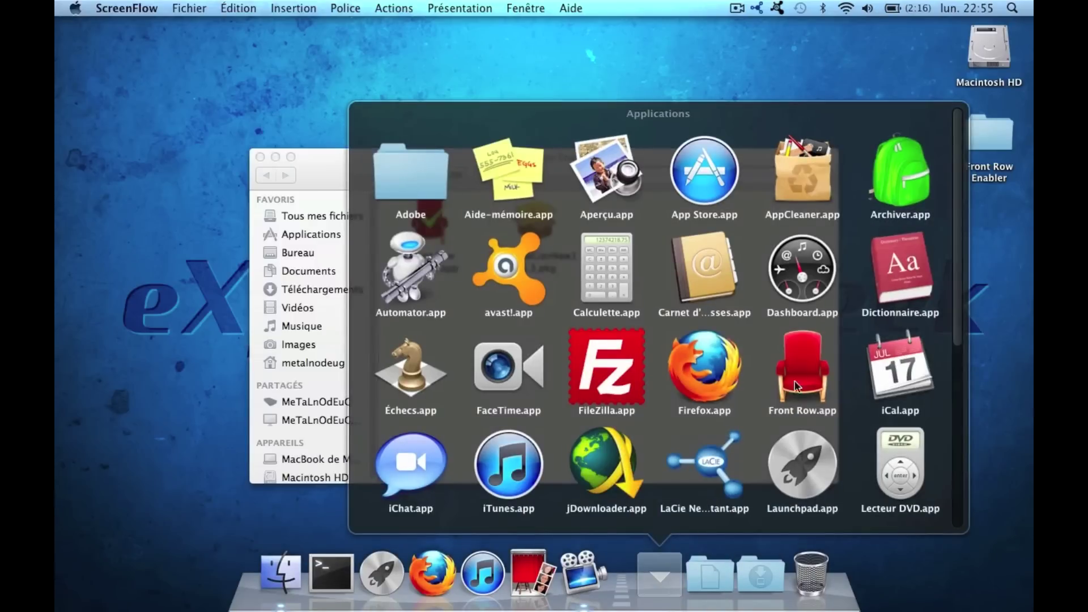
click(798, 376)
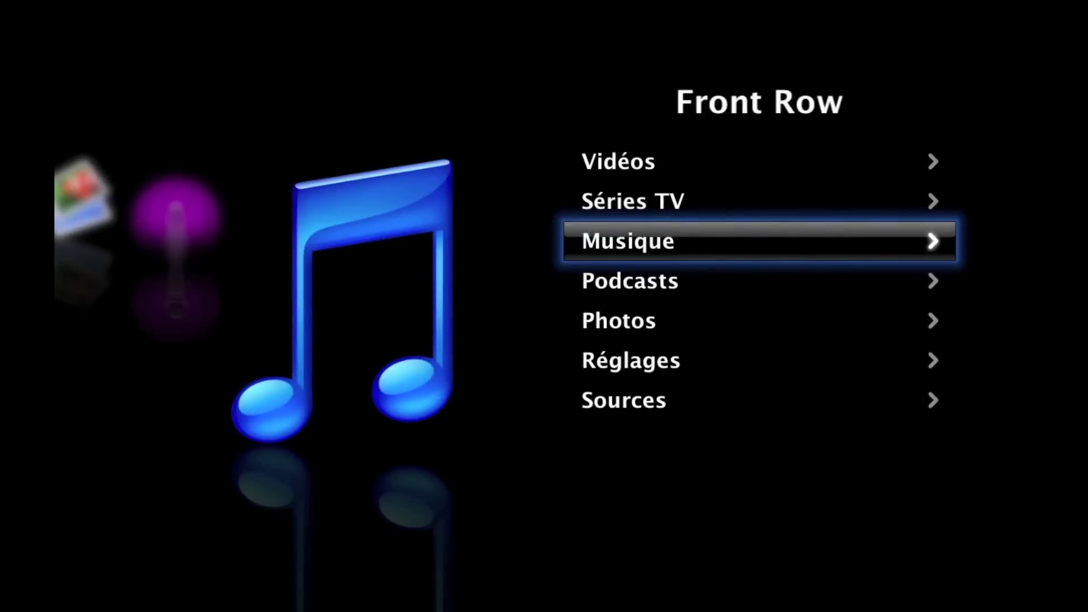
Step: Open the Musique section of Front Row and try to list the library's songs
key(Down)
key(Down)
key(Up)
key(Up)
key(Return)
key(Down)
key(Down)
key(Down)
key(Down)
key(Return)
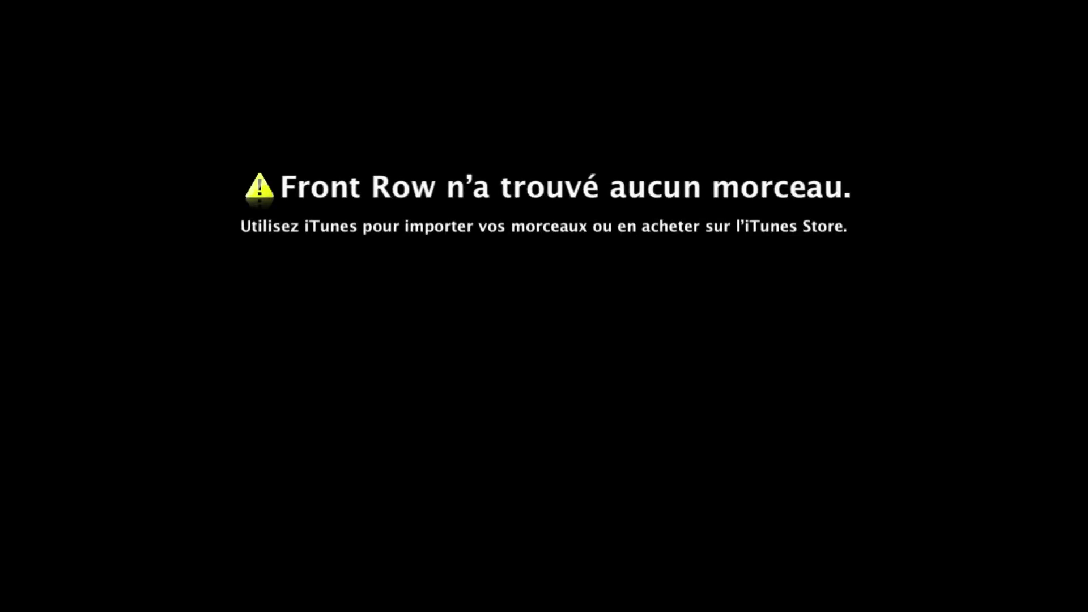
Step: Go back to the Front Row main menu and exit to the desktop
key(Escape)
key(Escape)
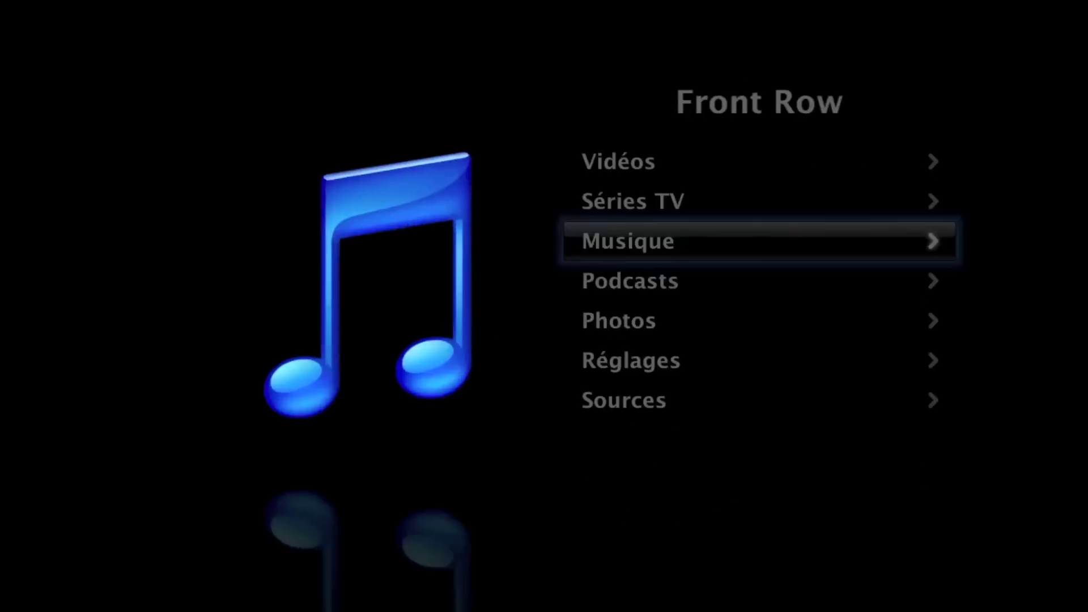
key(Escape)
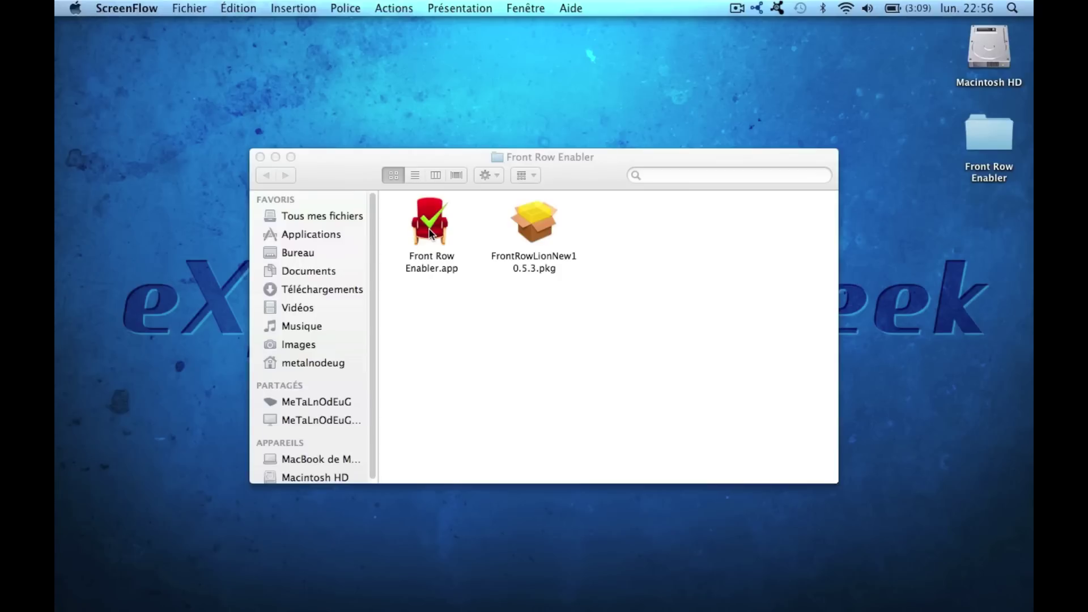
Step: Run Front Row Enabler.app from the Front Row Enabler folder and move its alert clear of the Terminal window
double_click(430, 232)
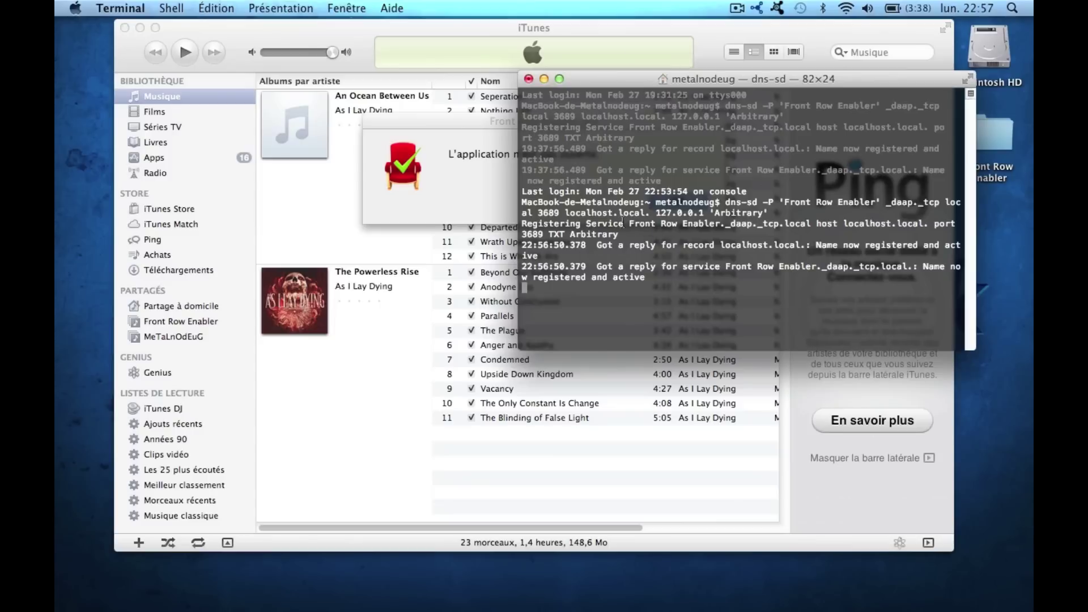
click(445, 197)
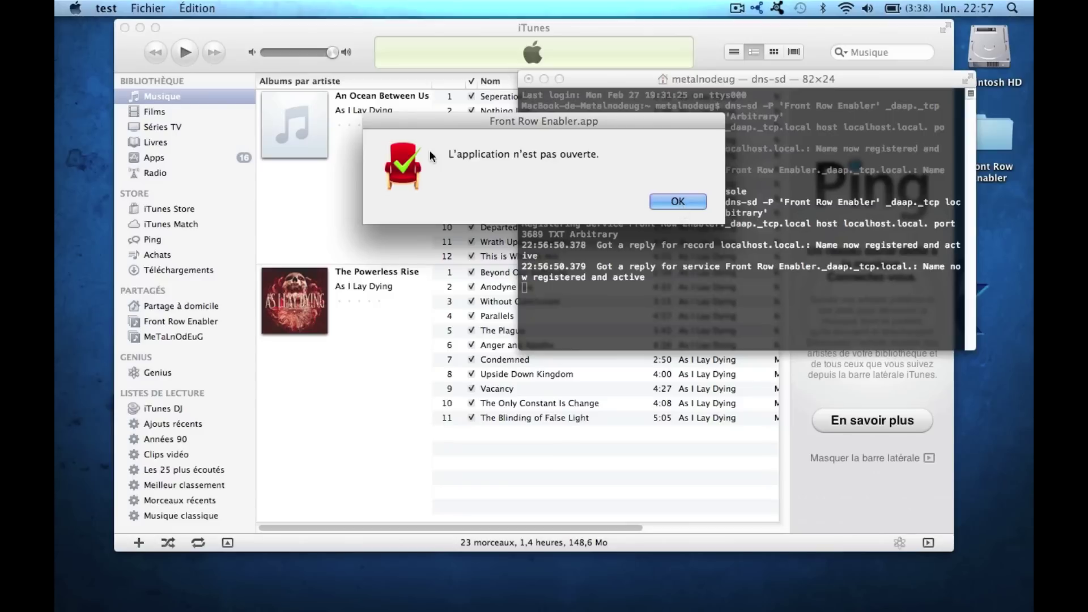
drag(558, 124, 239, 245)
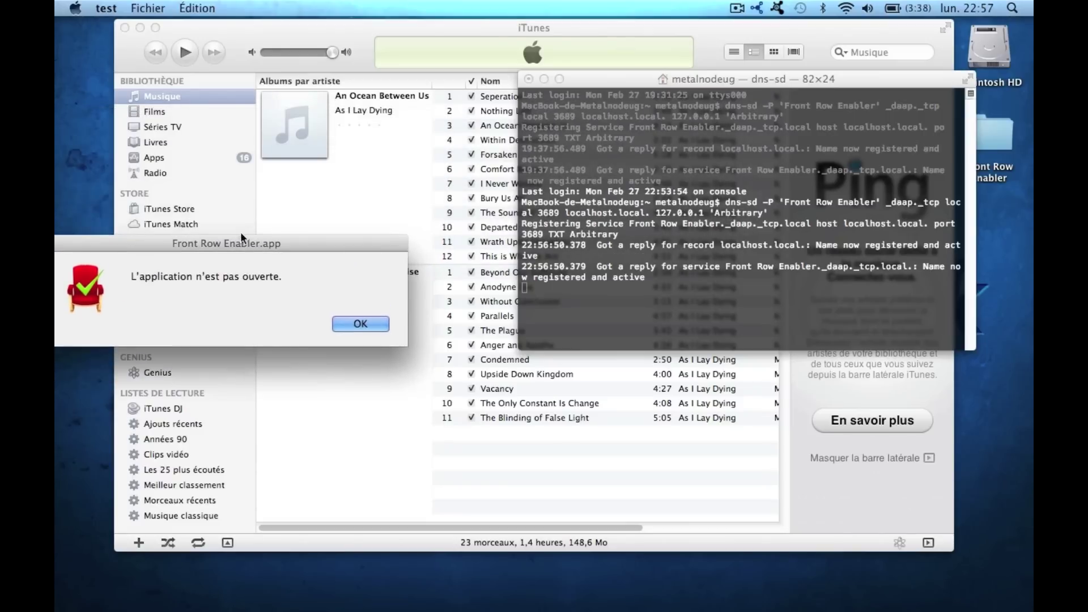
Step: Arrange the iTunes window, the Terminal window and the Front Row Enabler alert side by side, and dismiss the alert
click(300, 26)
drag(299, 26, 301, 15)
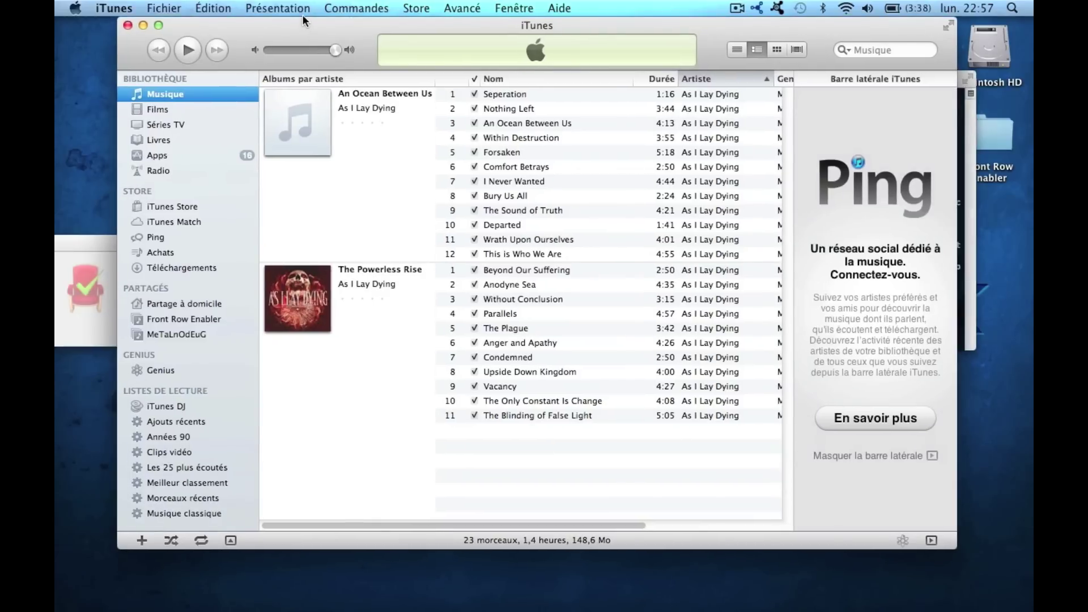
click(972, 154)
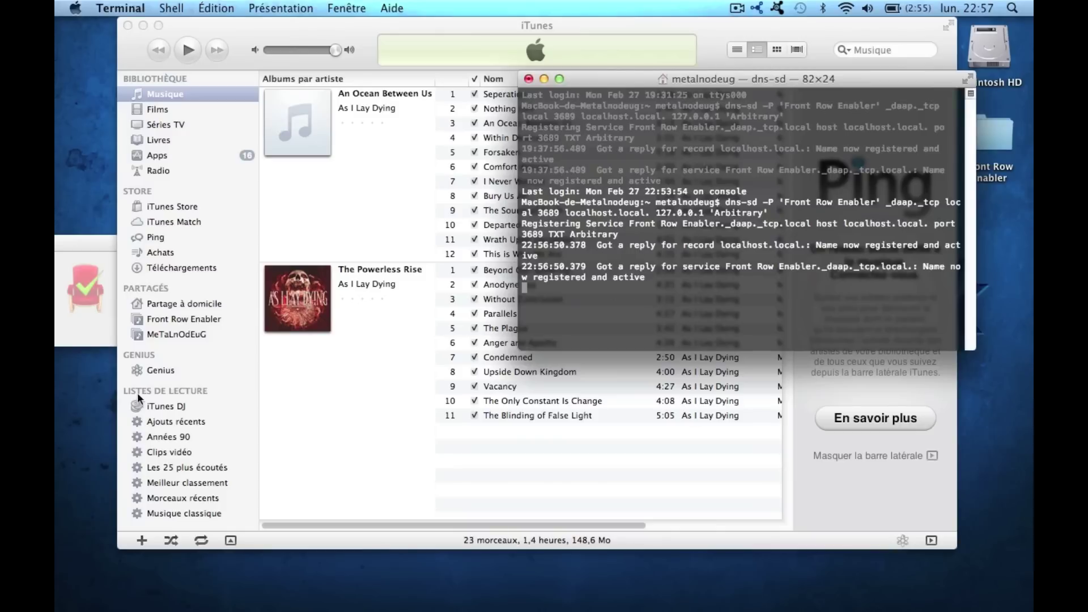
drag(80, 239, 99, 193)
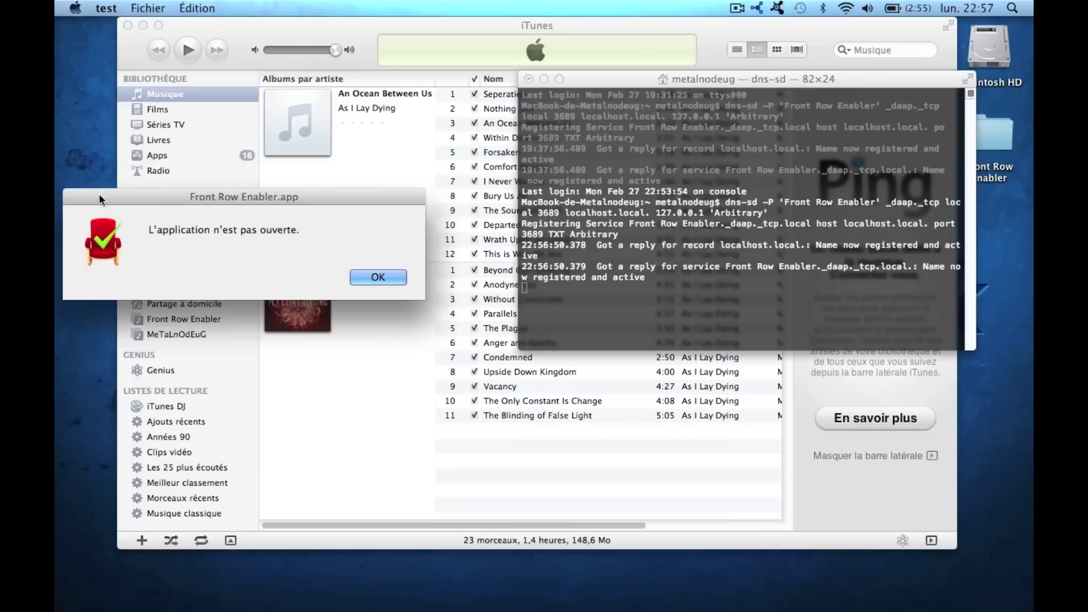
drag(99, 193, 97, 161)
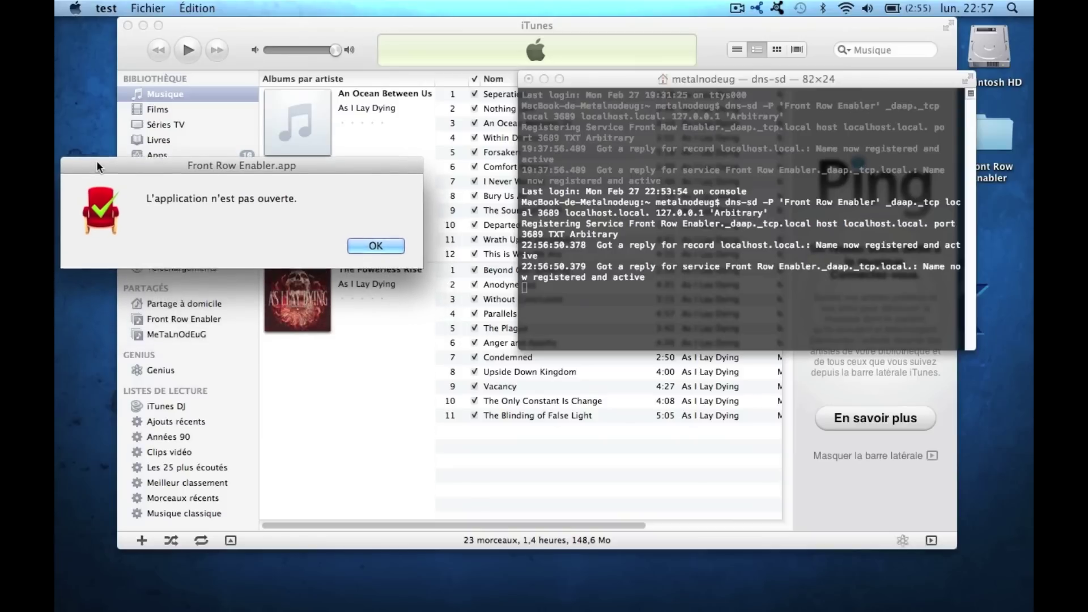
click(684, 152)
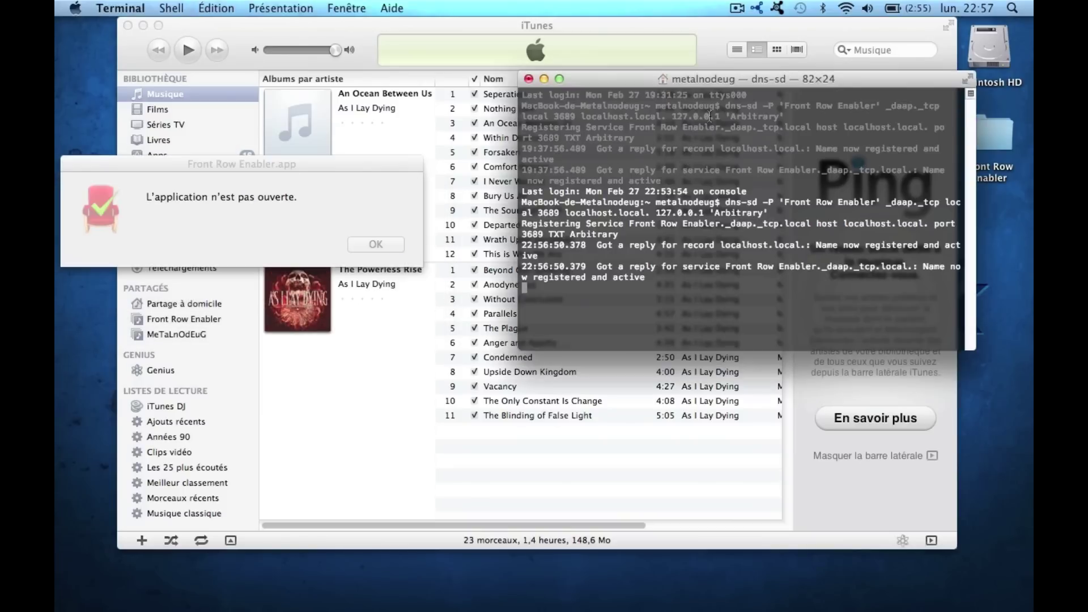
drag(750, 78, 730, 21)
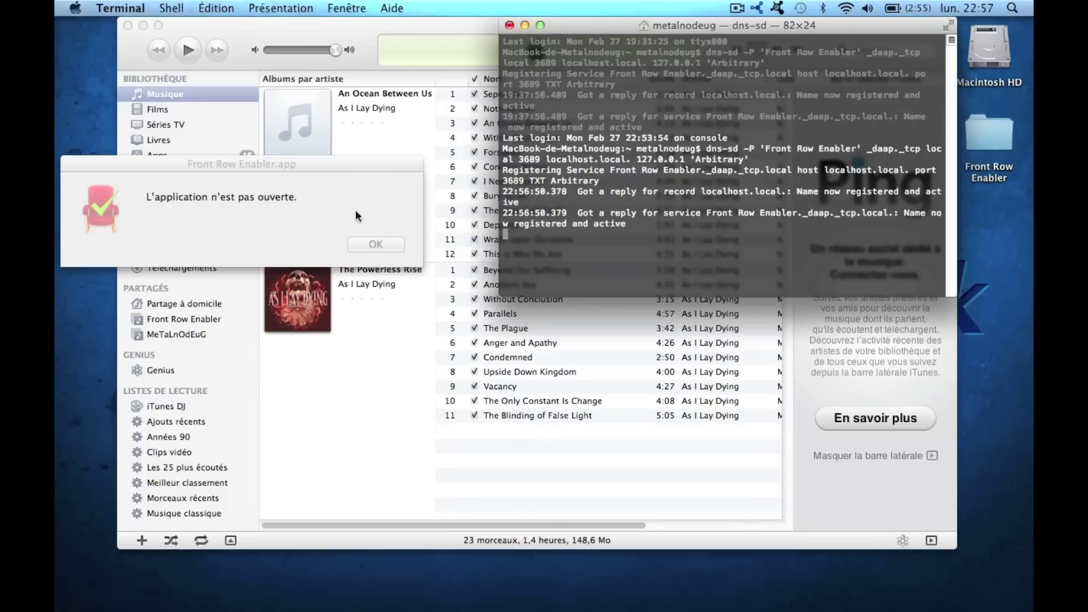
drag(330, 161, 346, 143)
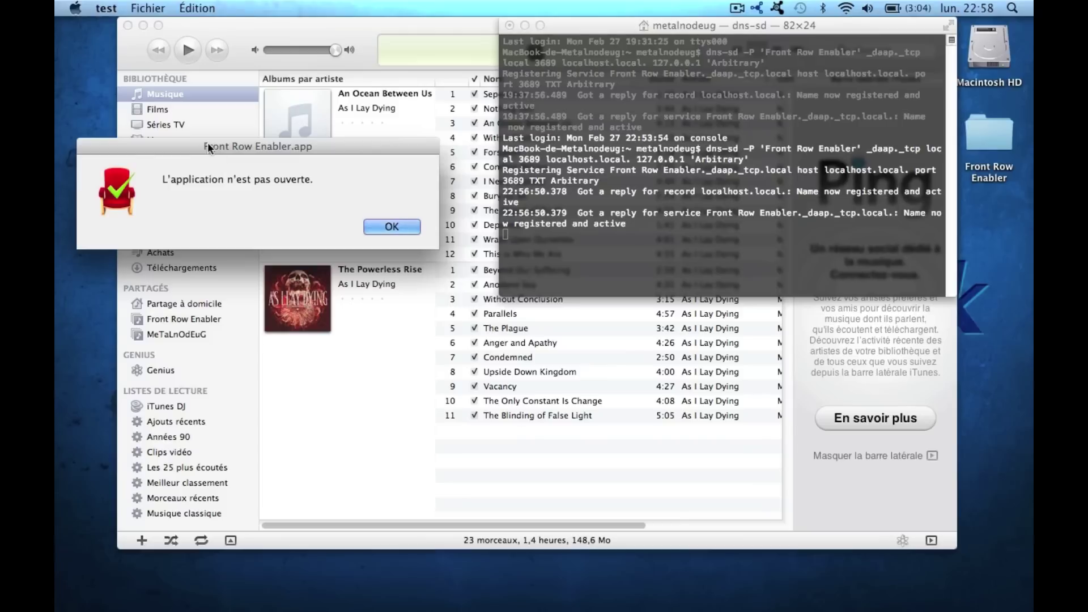
click(381, 225)
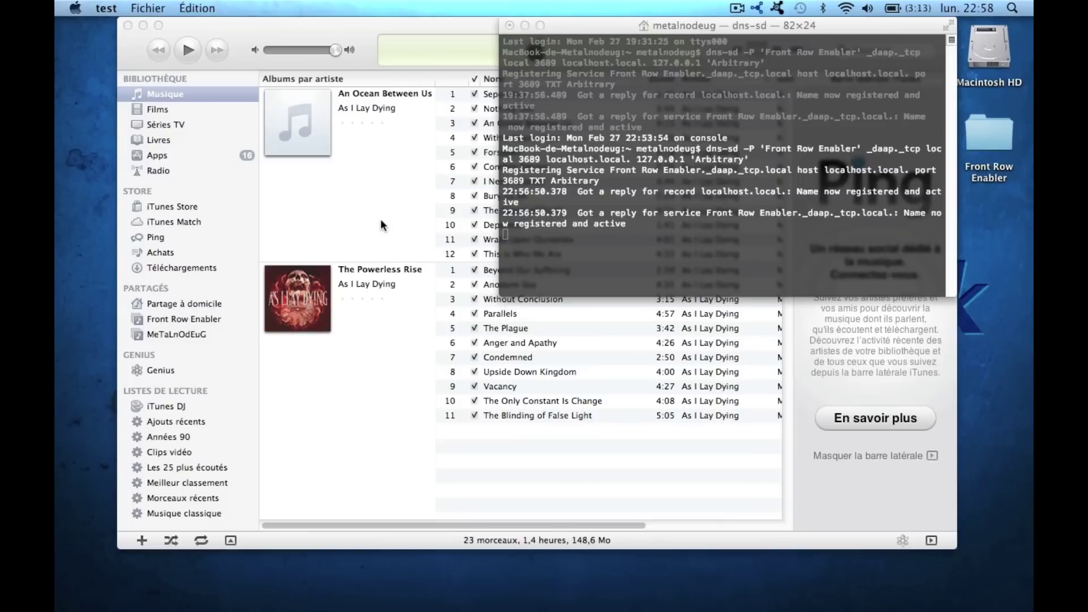
Step: Launch Front Row again from the Applications folder with iTunes and Terminal still running
mouse_move(504, 604)
mouse_move(647, 606)
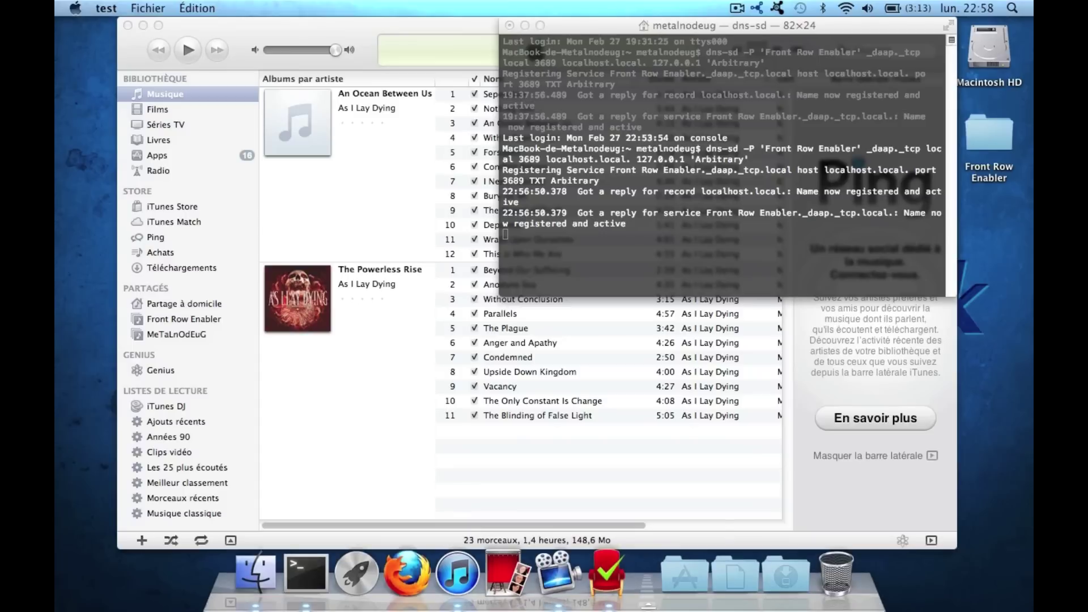
click(677, 583)
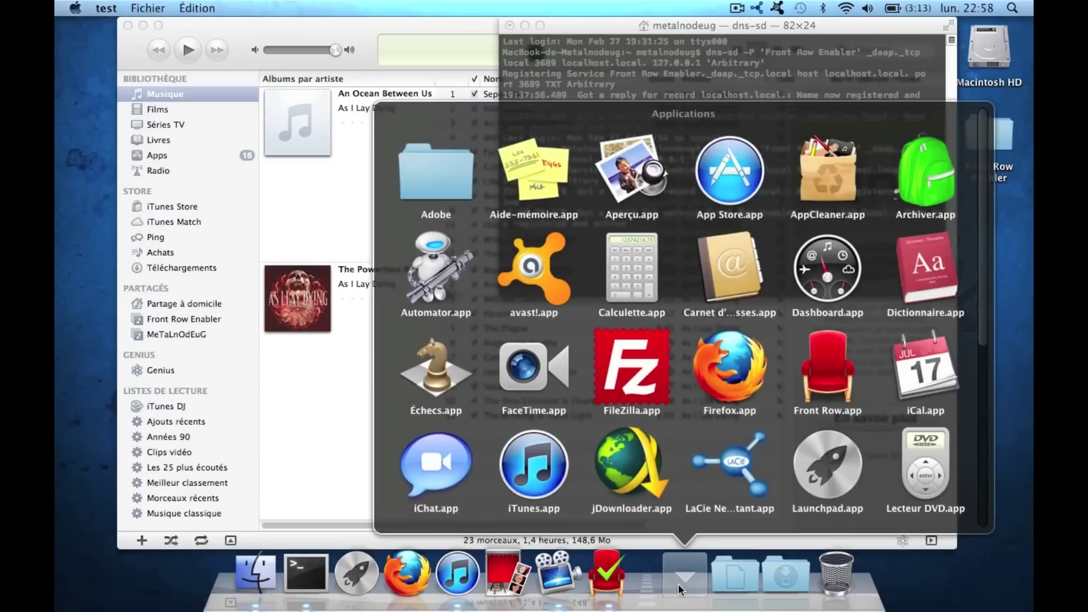
click(839, 368)
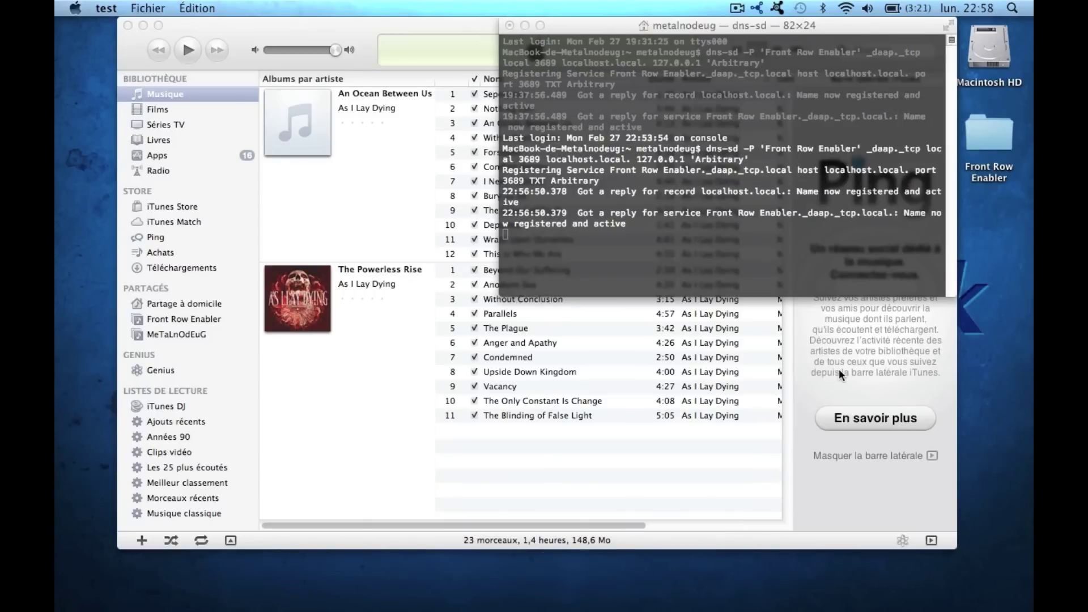
Step: Check Front Row's own Musique section for songs and return to the main menu
key(Return)
key(Down)
key(Down)
key(Down)
key(Down)
key(Return)
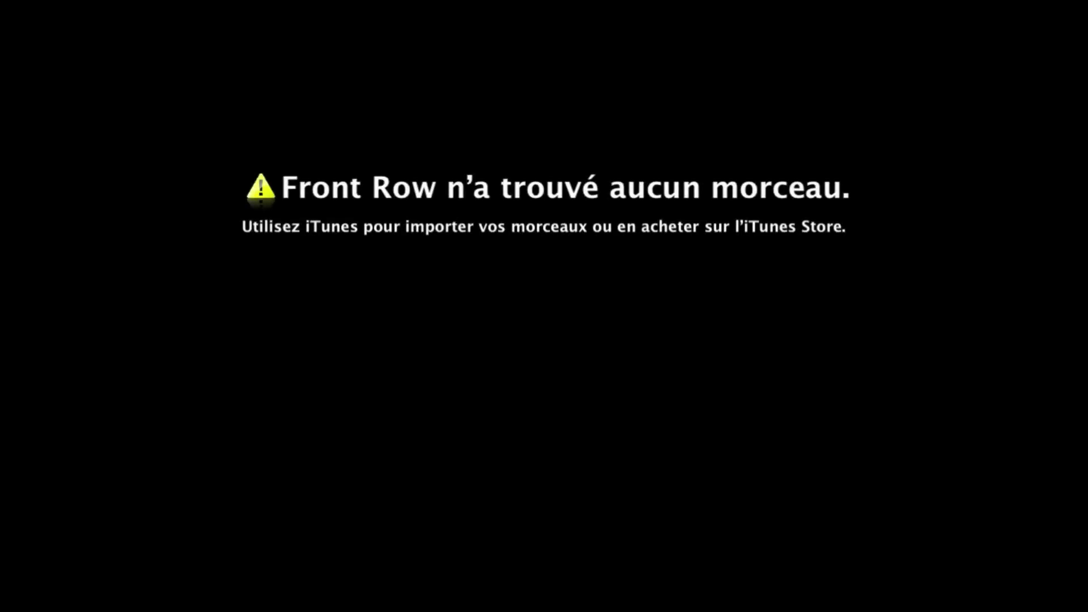
key(Escape)
key(Down)
key(Down)
key(Down)
key(Escape)
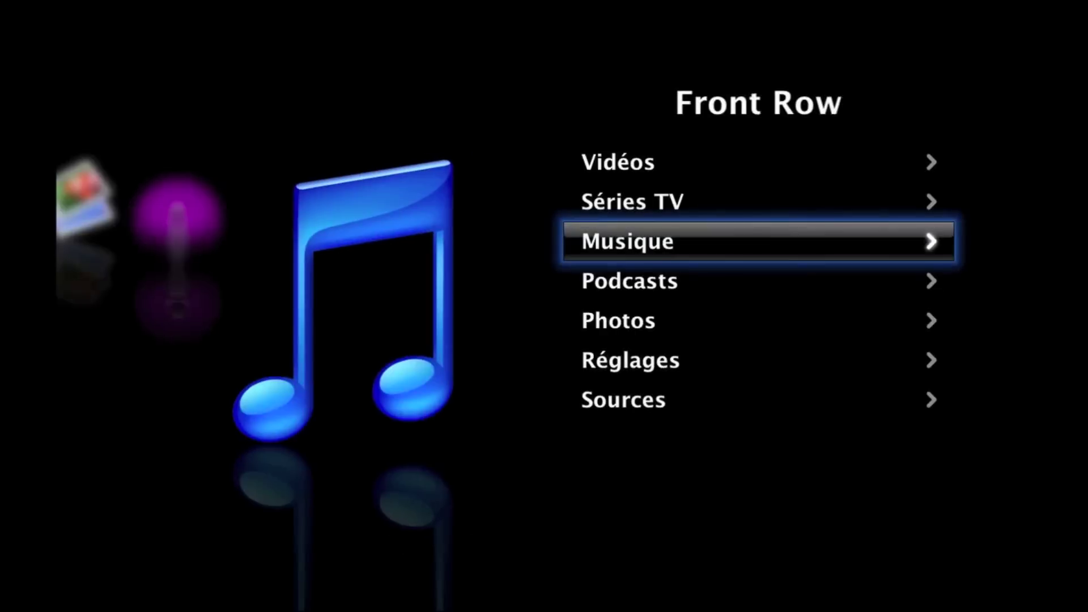
Step: Open Sources in Front Row and load the shared iTunes library listed below the MacBook
key(Down)
key(Down)
key(Down)
key(Down)
key(Return)
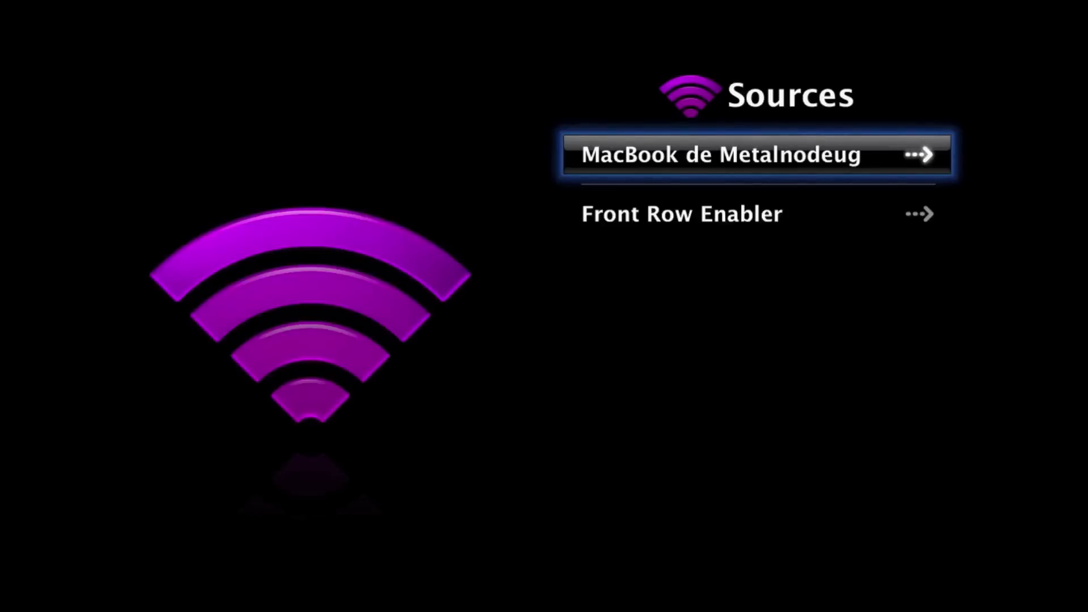
key(Down)
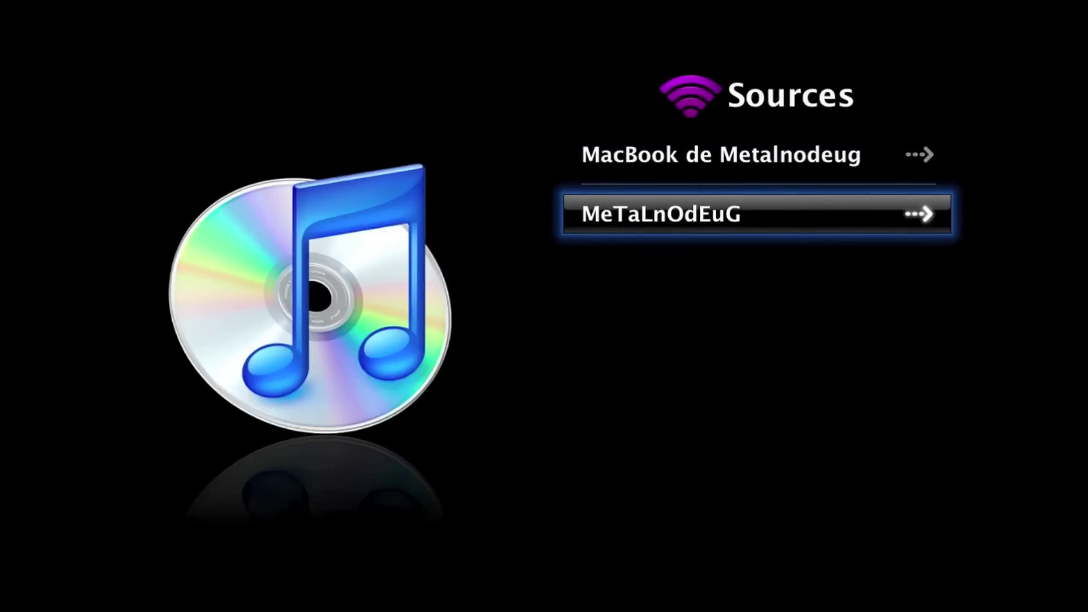
key(Return)
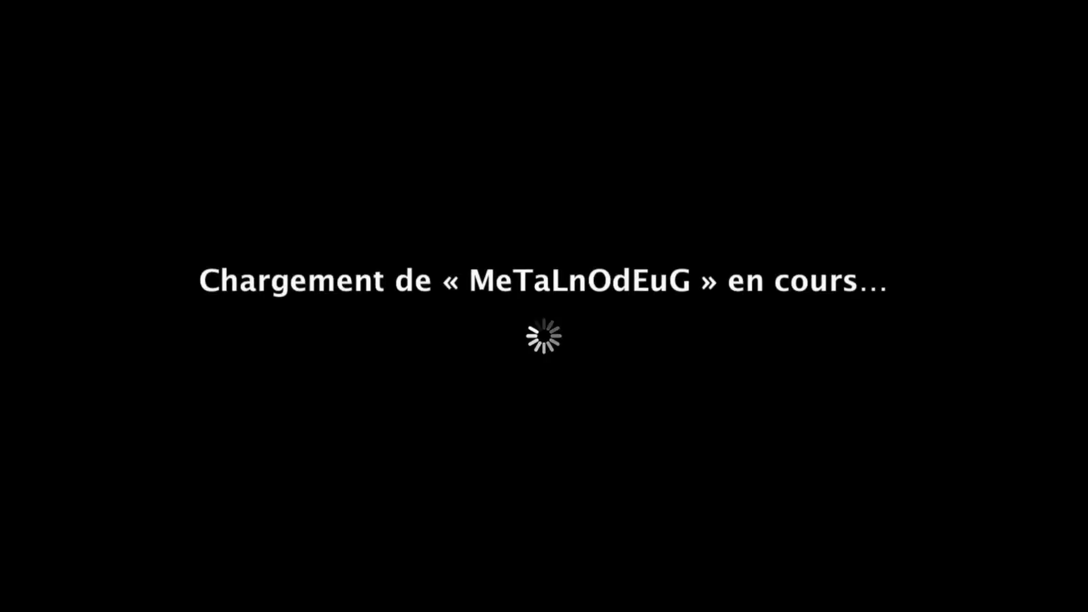
Step: Open the Albums list in the shared library's Musique section
key(Down)
key(Down)
key(Return)
key(Down)
key(Down)
key(Down)
key(Down)
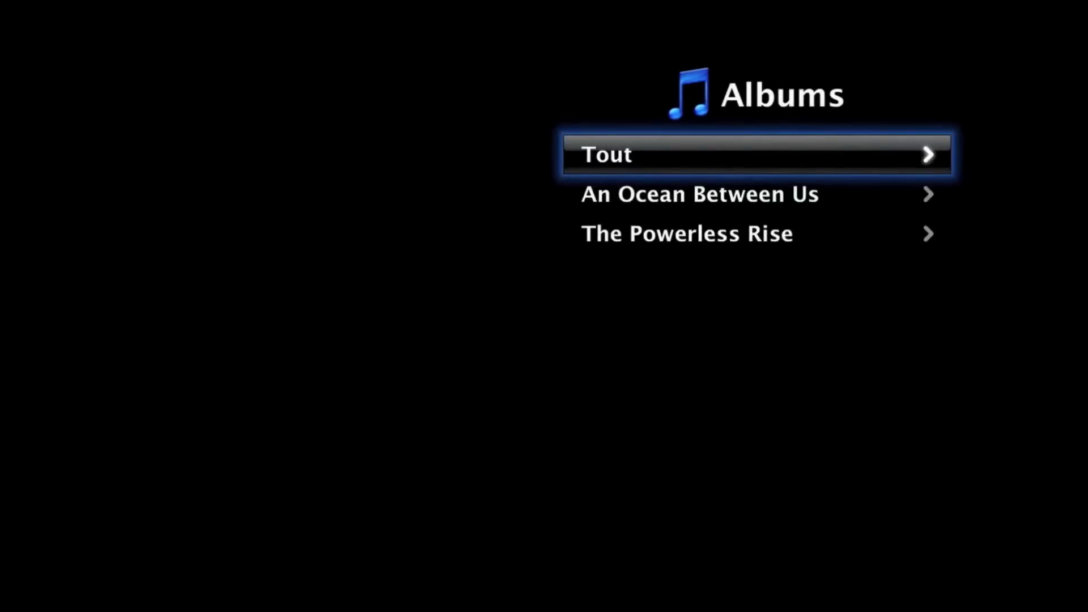
Step: Open the album An Ocean Between Us and play the song Seperation
key(Down)
key(Down)
key(Up)
key(Up)
key(Down)
key(Down)
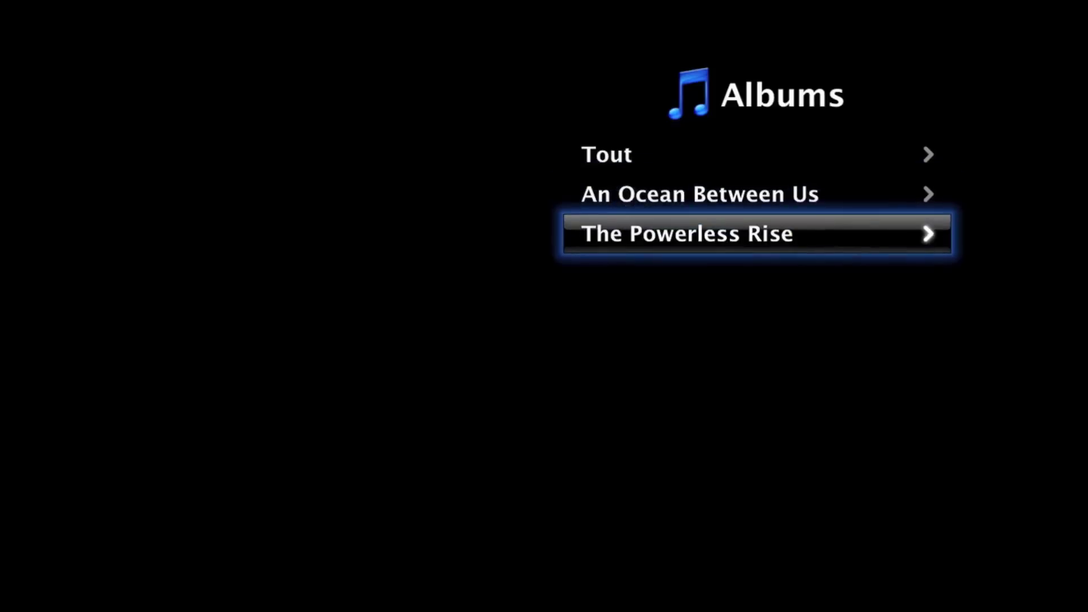
key(Up)
key(Up)
key(Down)
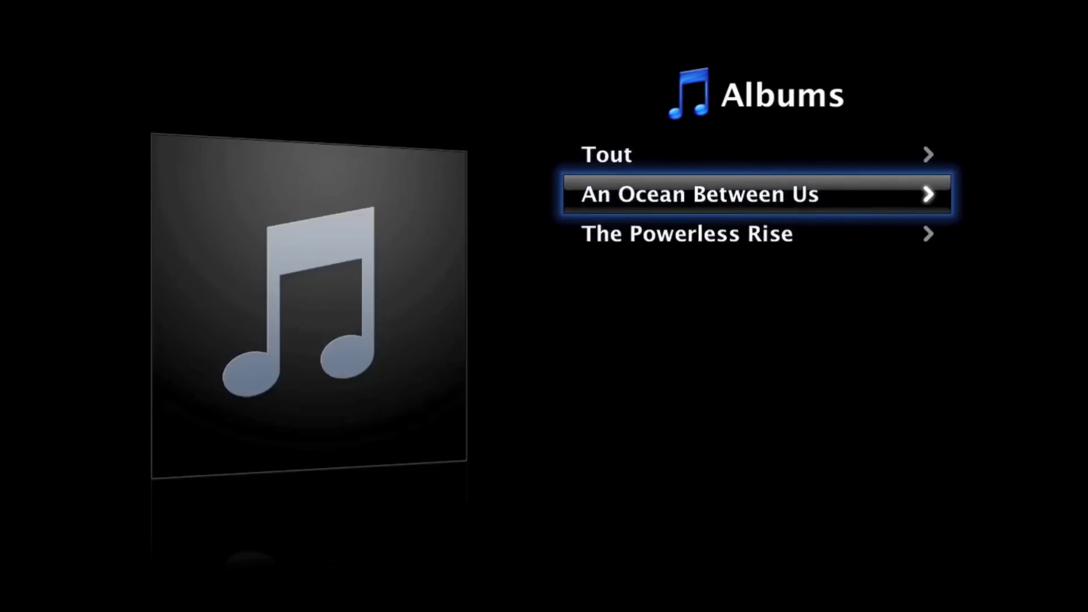
key(Return)
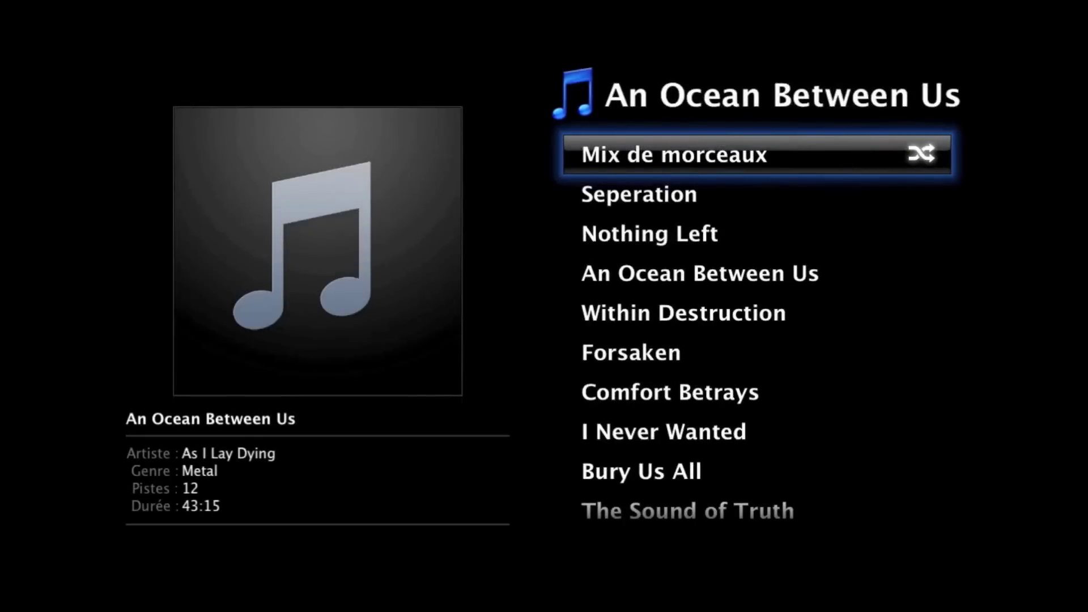
key(Down)
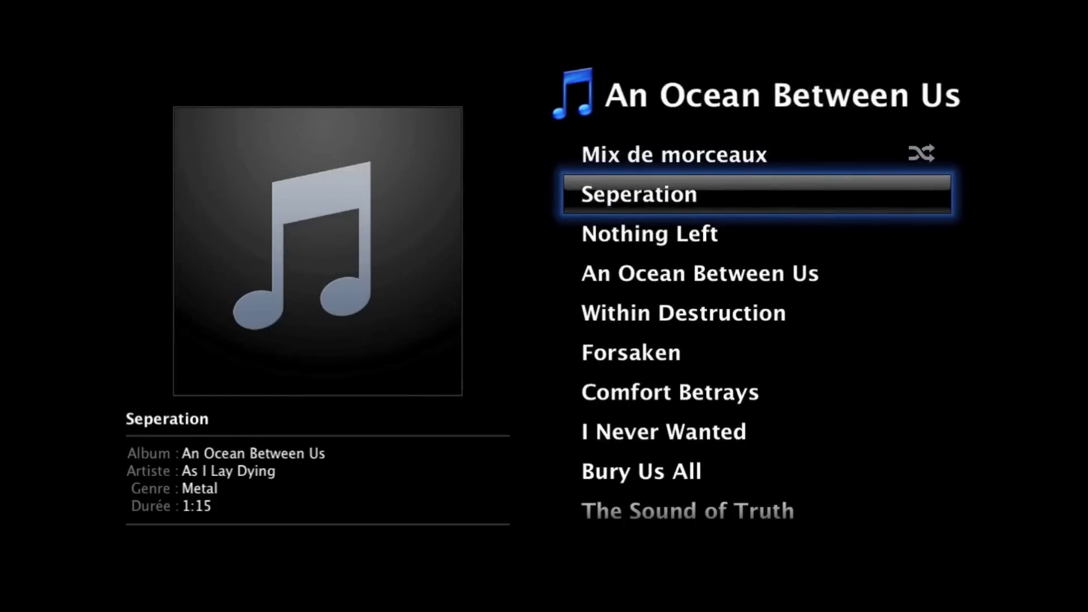
key(Return)
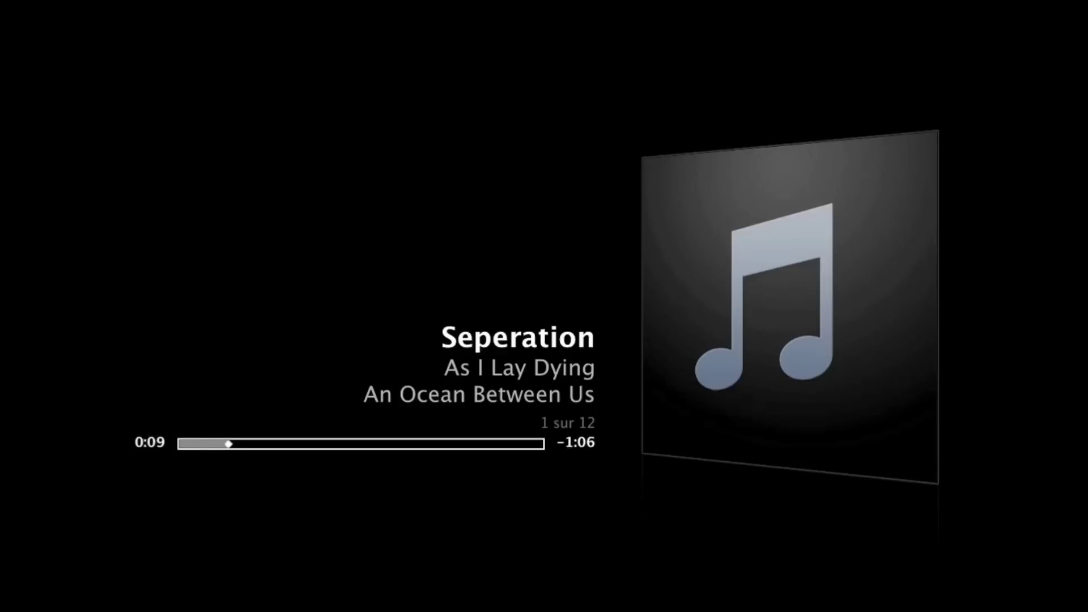
Step: Leave the playing song, go back through the Albums and Musique menus, and exit Front Row to the desktop
key(Escape)
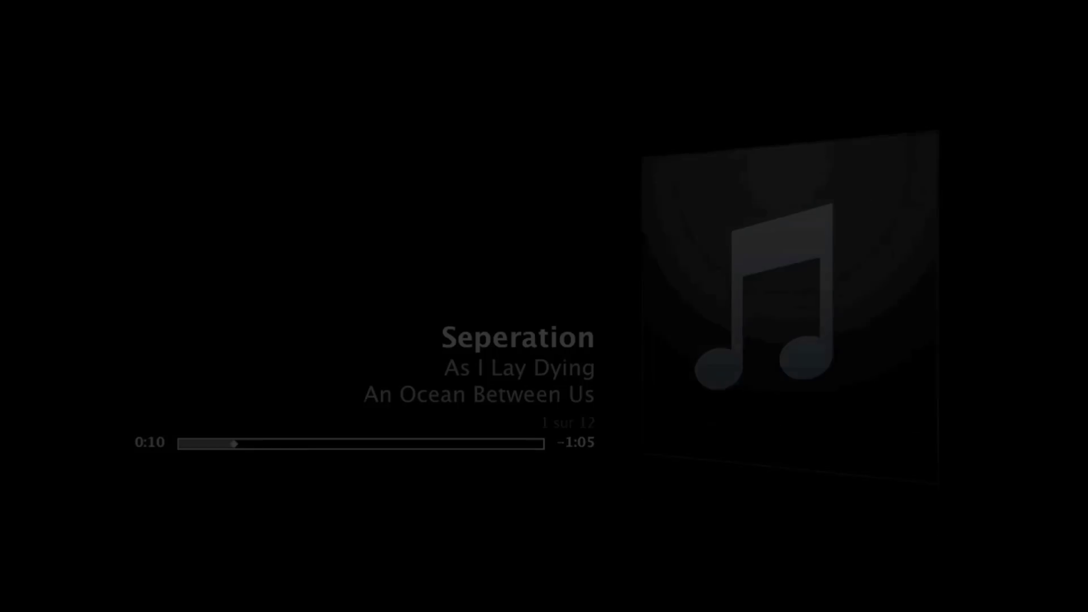
key(Up)
key(Down)
key(Down)
key(Escape)
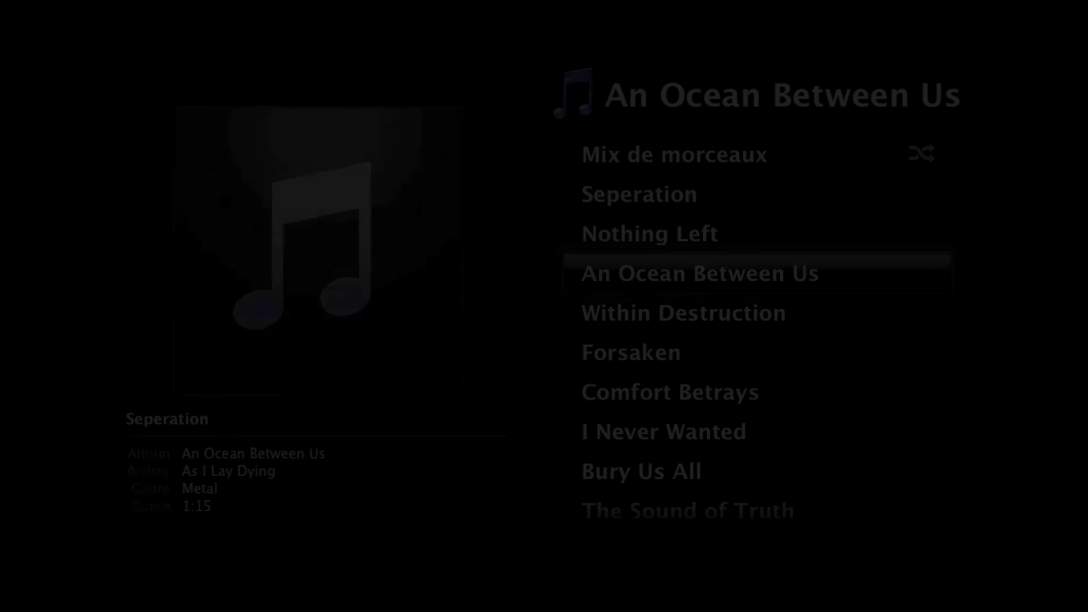
key(Up)
key(Escape)
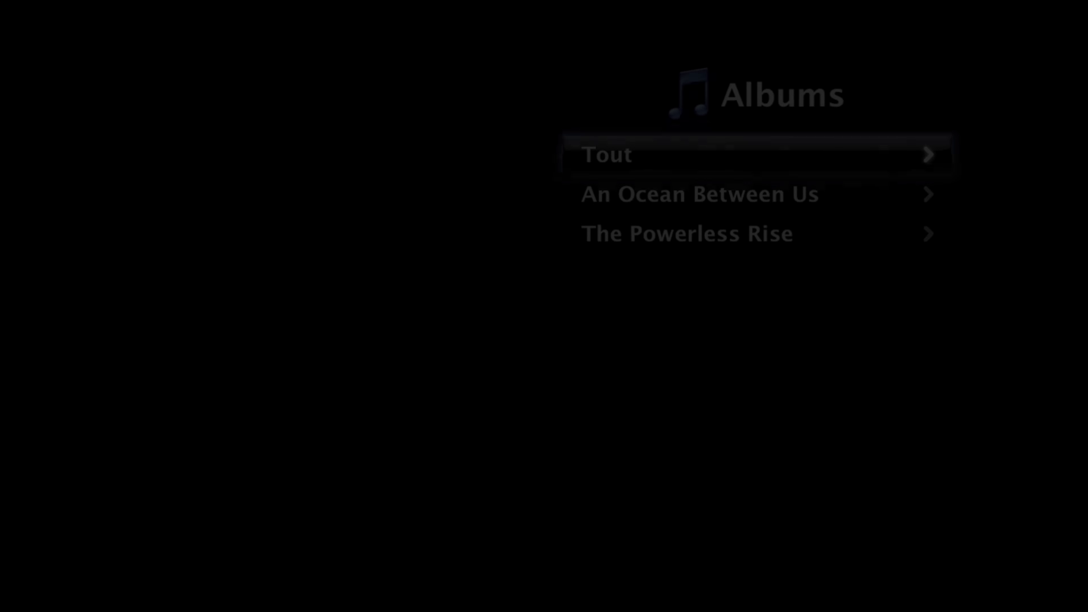
key(Down)
key(Down)
key(Down)
key(Down)
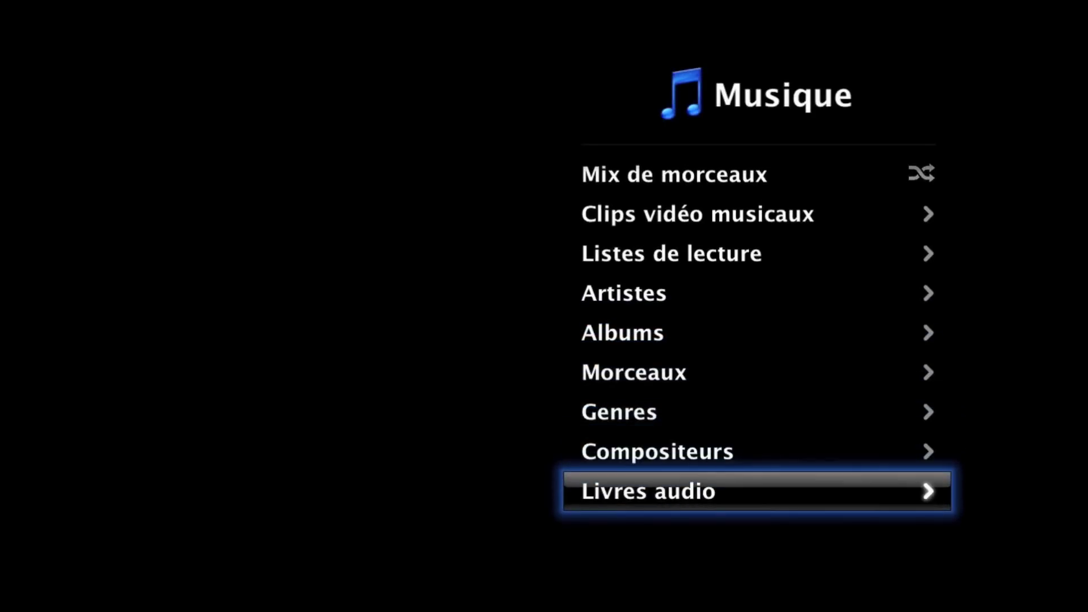
key(Escape)
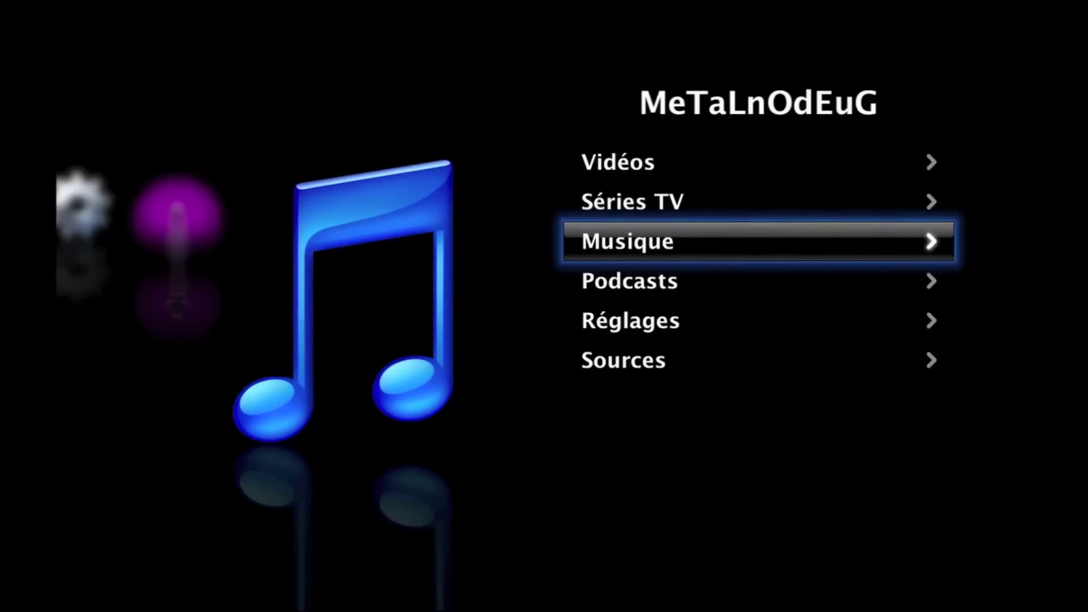
key(Escape)
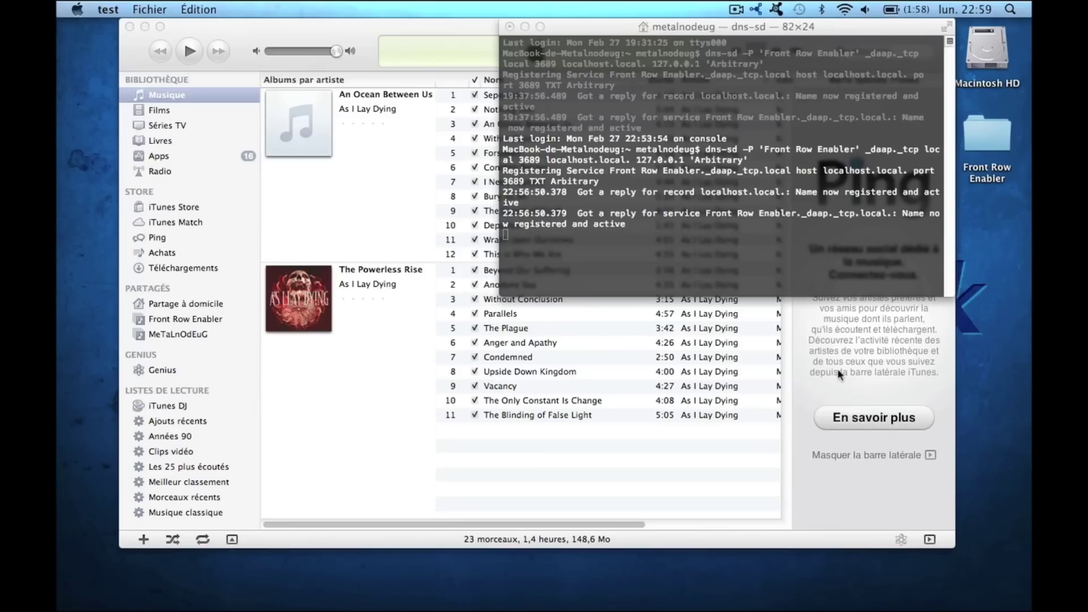
Step: Quit iTunes and agree to disconnect the users of the shared library
click(336, 29)
click(116, 9)
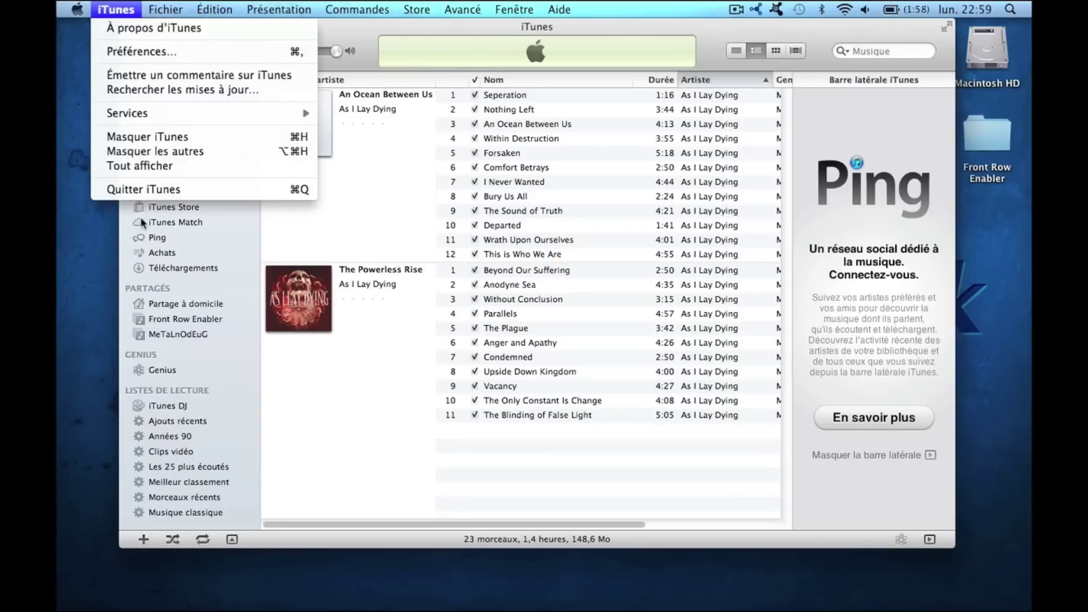
click(142, 189)
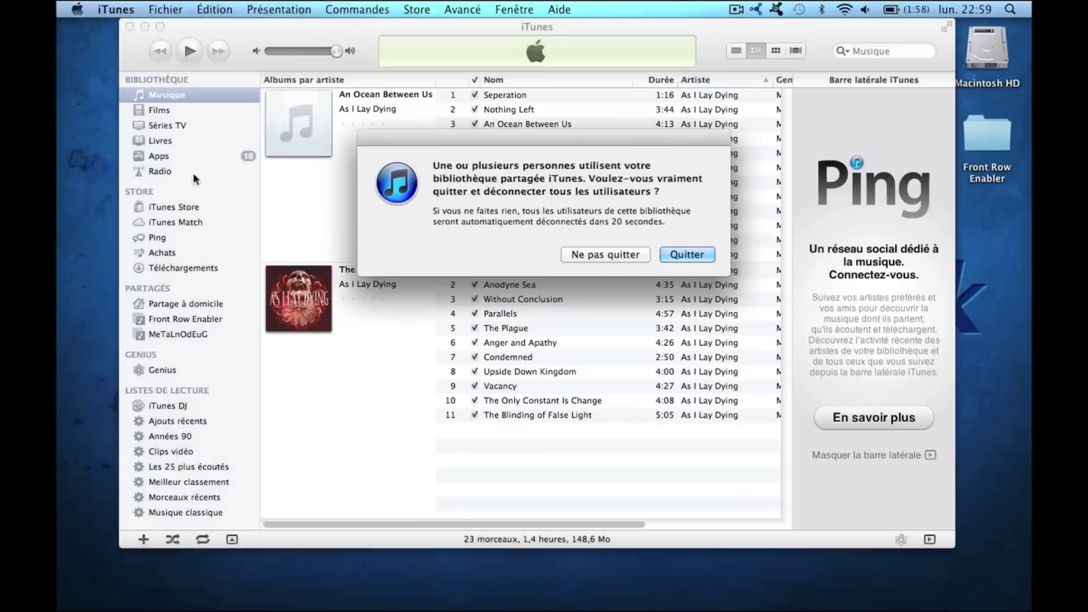
click(699, 256)
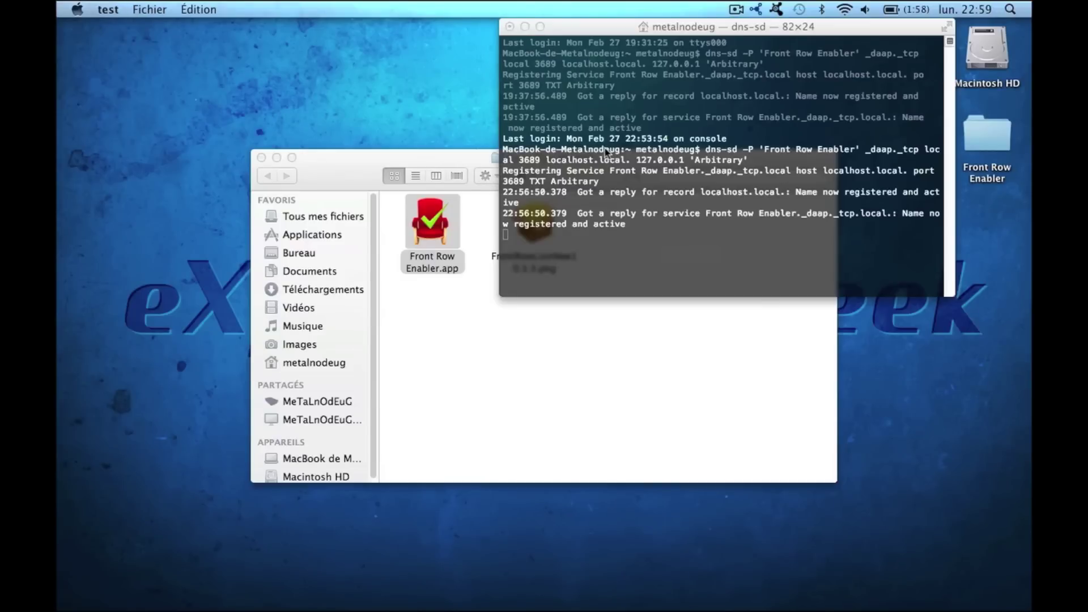
Step: Quit Terminal and its running dns-sd session
click(587, 40)
click(133, 13)
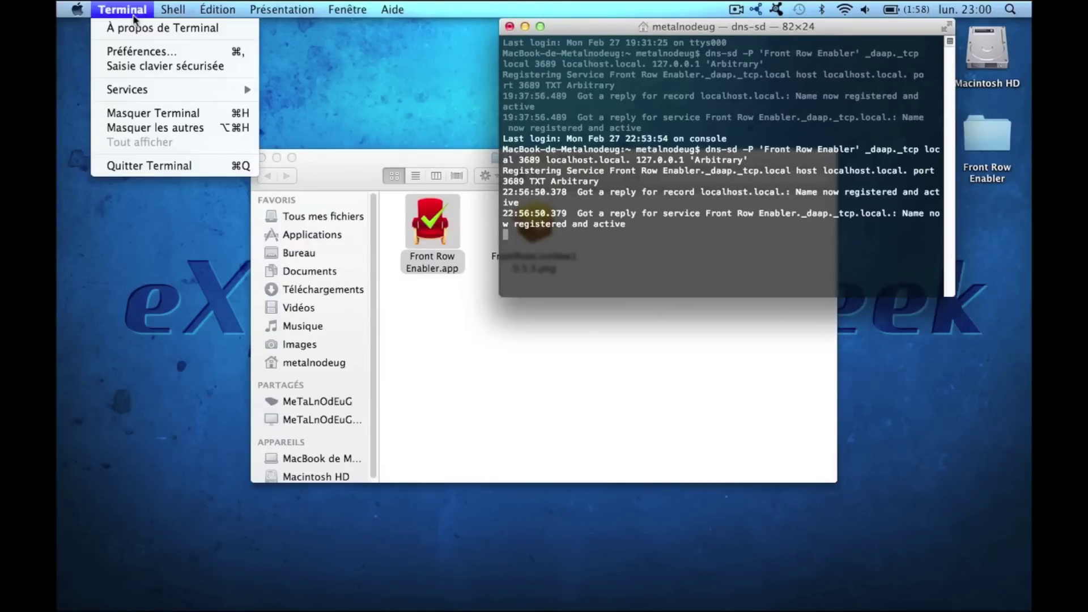
click(139, 171)
click(819, 110)
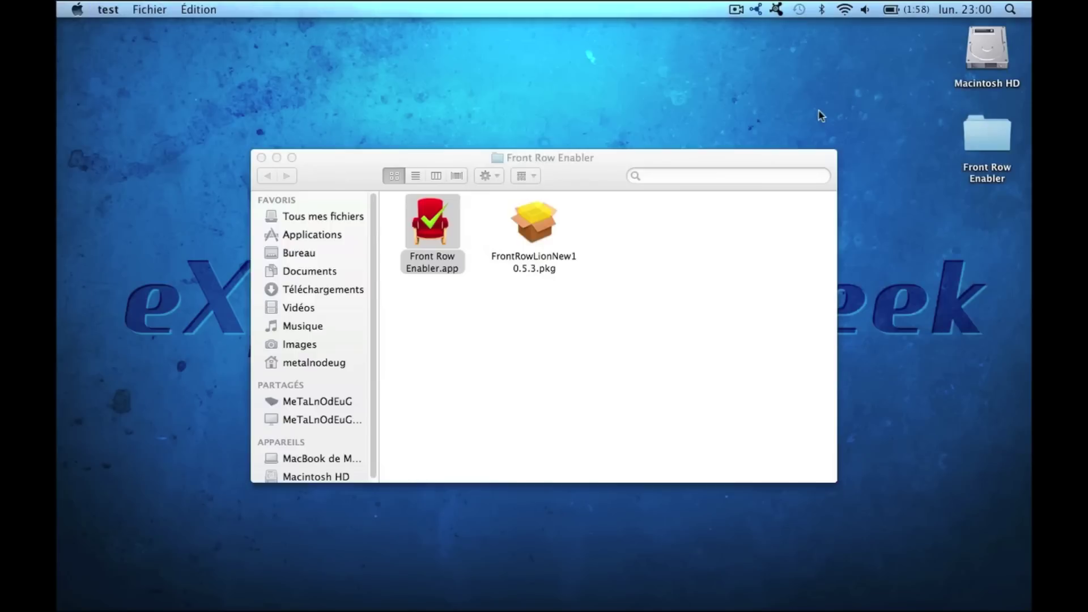
Step: Bring the Front Row Enabler folder window to the front, deselect its files and move the window higher on the desktop
click(319, 154)
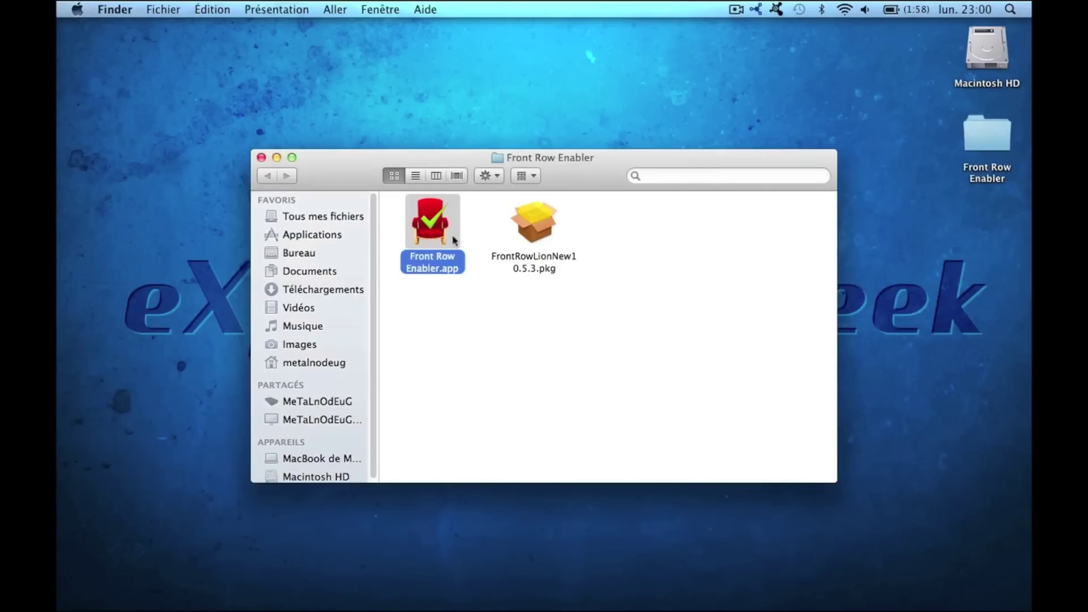
click(681, 402)
drag(549, 158, 575, 428)
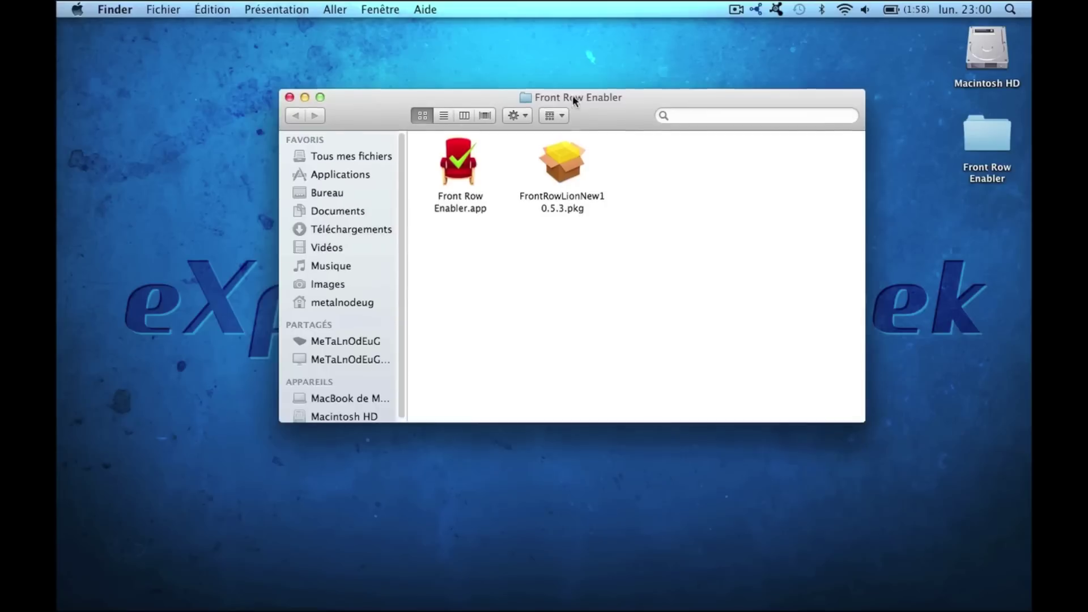
drag(572, 94, 548, 86)
mouse_move(558, 609)
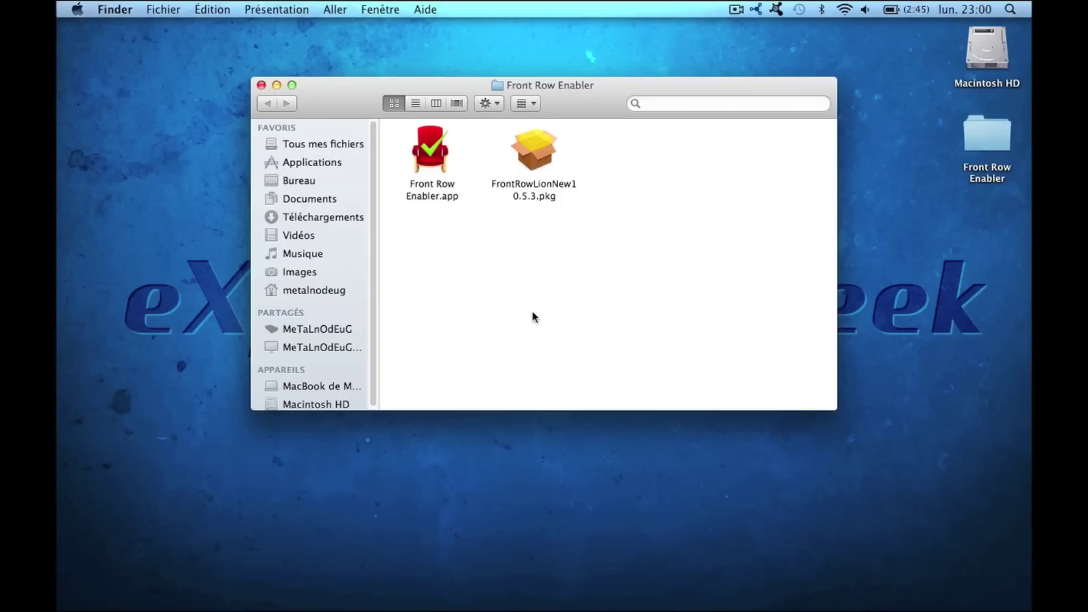
Step: Try to launch Front Row Enabler.app from its folder, and quit the instance that is still running
double_click(428, 165)
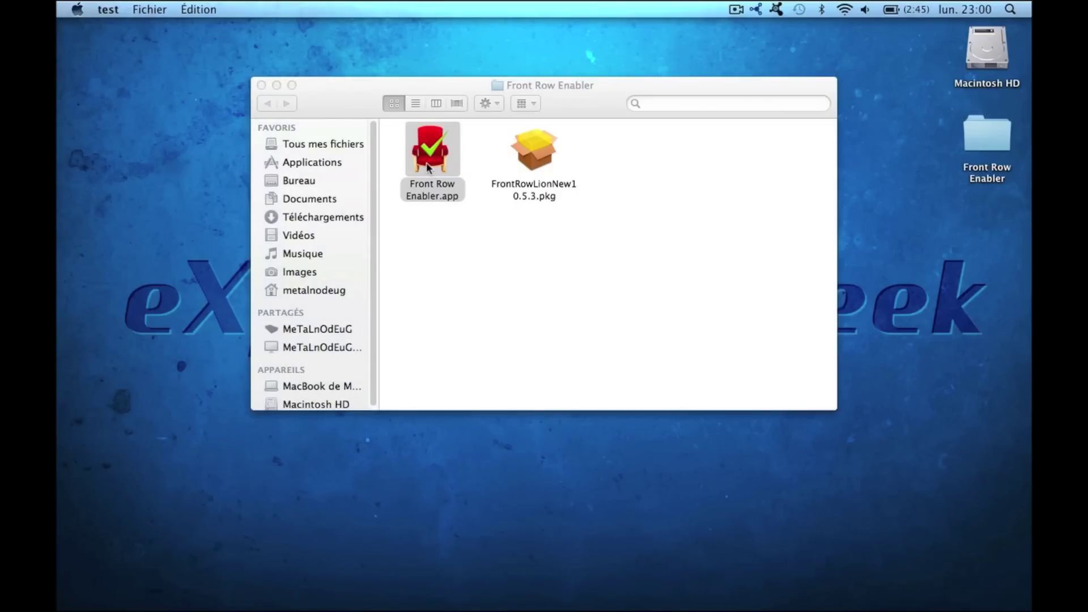
mouse_move(471, 610)
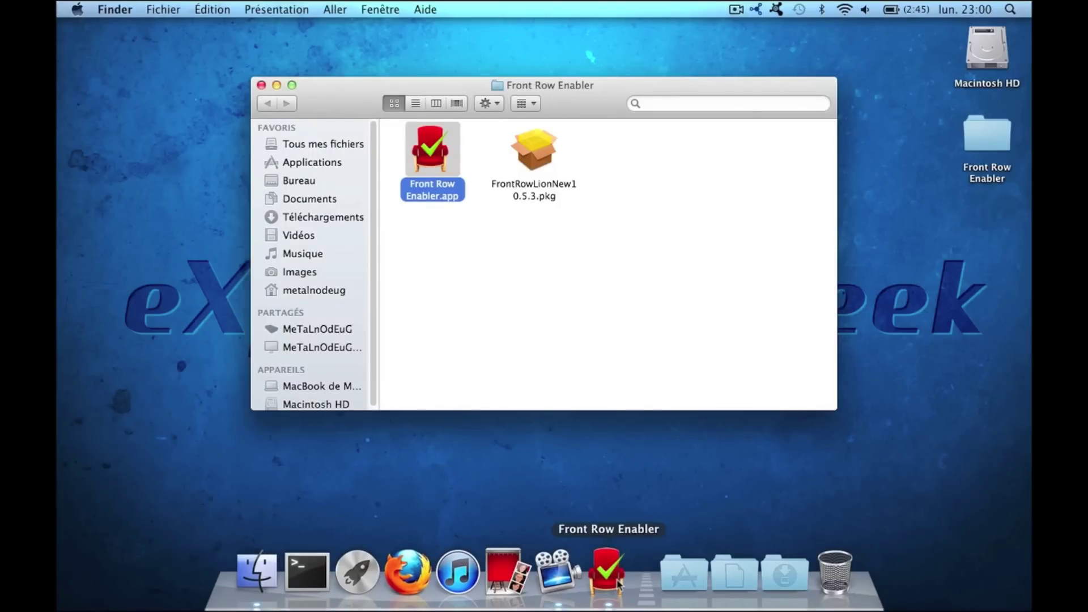
right_click(618, 583)
click(619, 525)
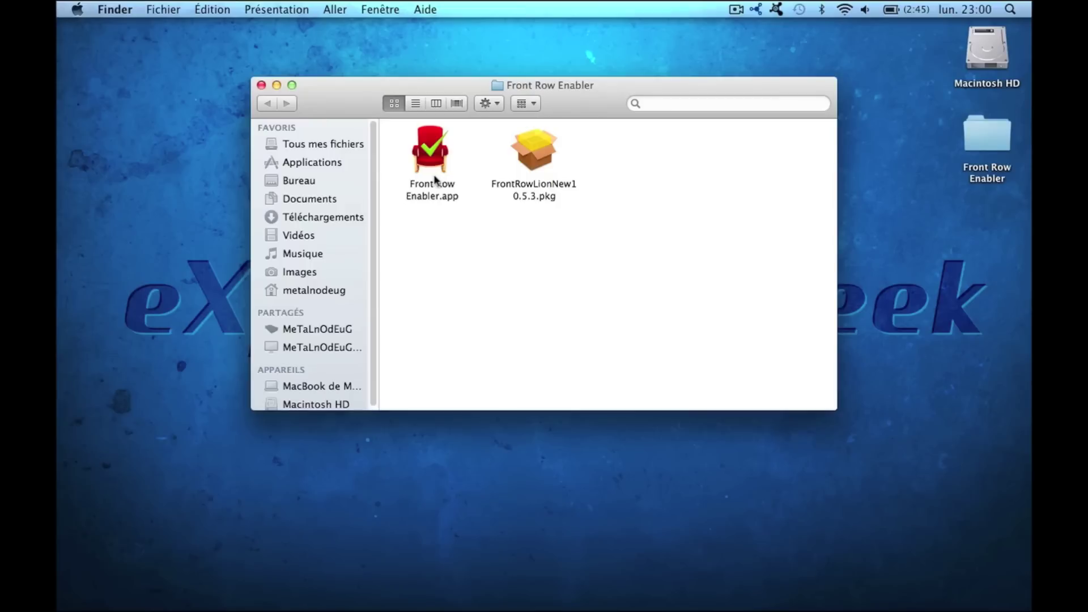
Step: Relaunch Front Row Enabler.app and run dns-sd -P 'Front Row Enabler' _daap._tcp local 3689 localhost.local. 127.0.0.1 'Arbitrary' in Terminal
double_click(434, 152)
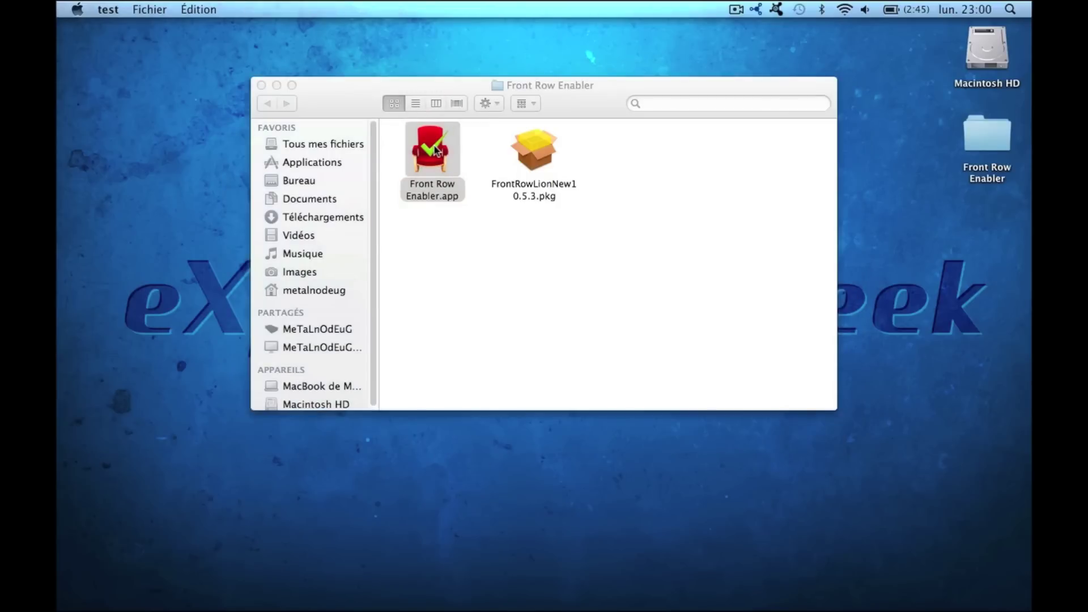
text(dns-sd -P 'Front Row Enabler' _daap._tcp local 3689 lo)
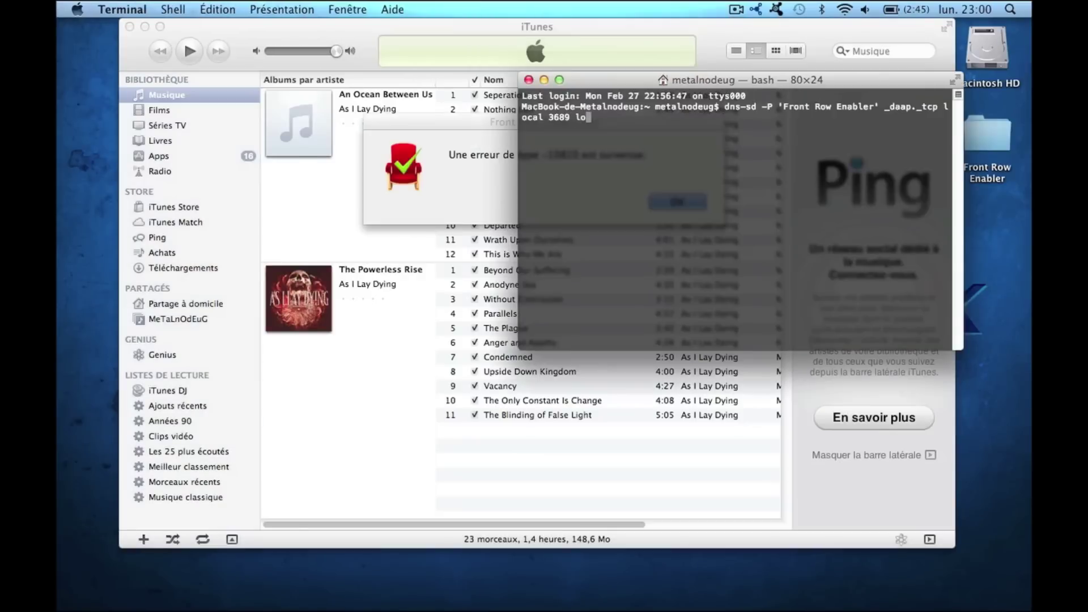
text(calhost.local. 127.0.0.1 'Arbitrary')
key(Return)
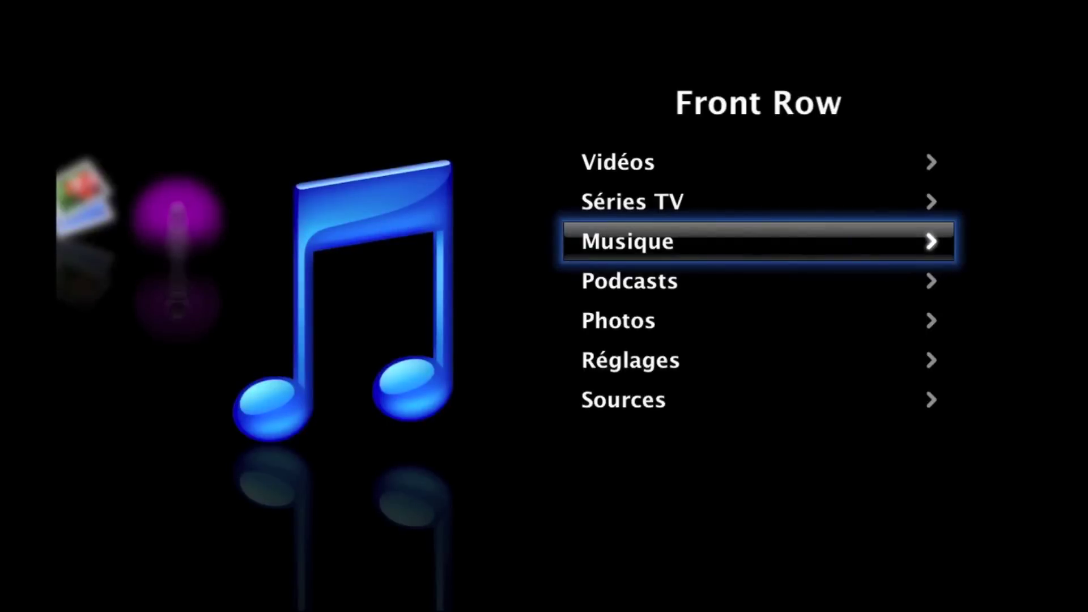
Step: Open Sources in the Front Row main menu and highlight the Front Row Enabler library
key(Down)
key(Down)
key(Down)
key(Down)
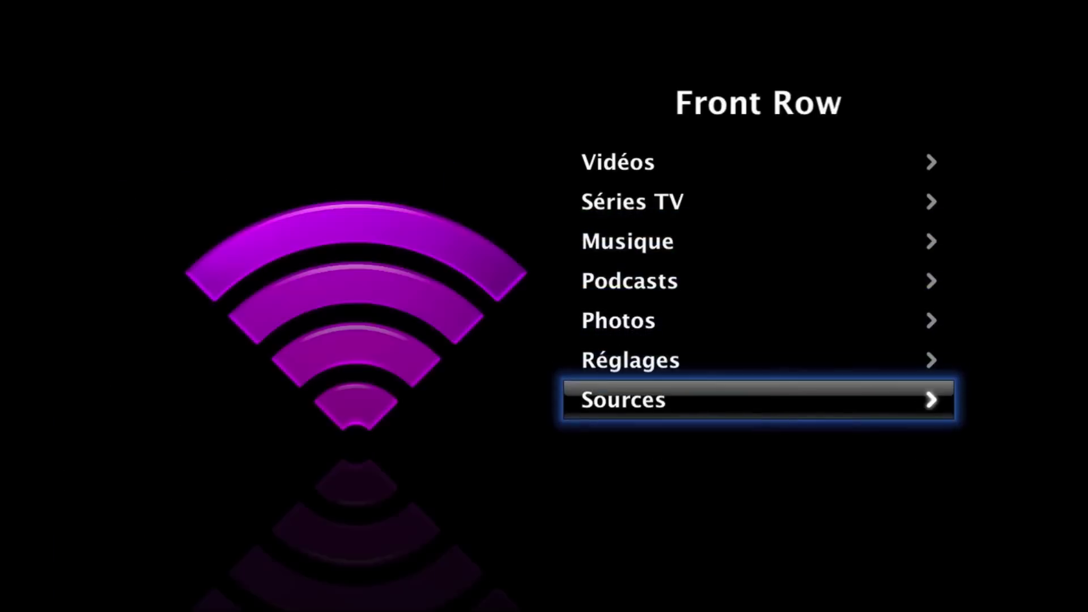
key(Return)
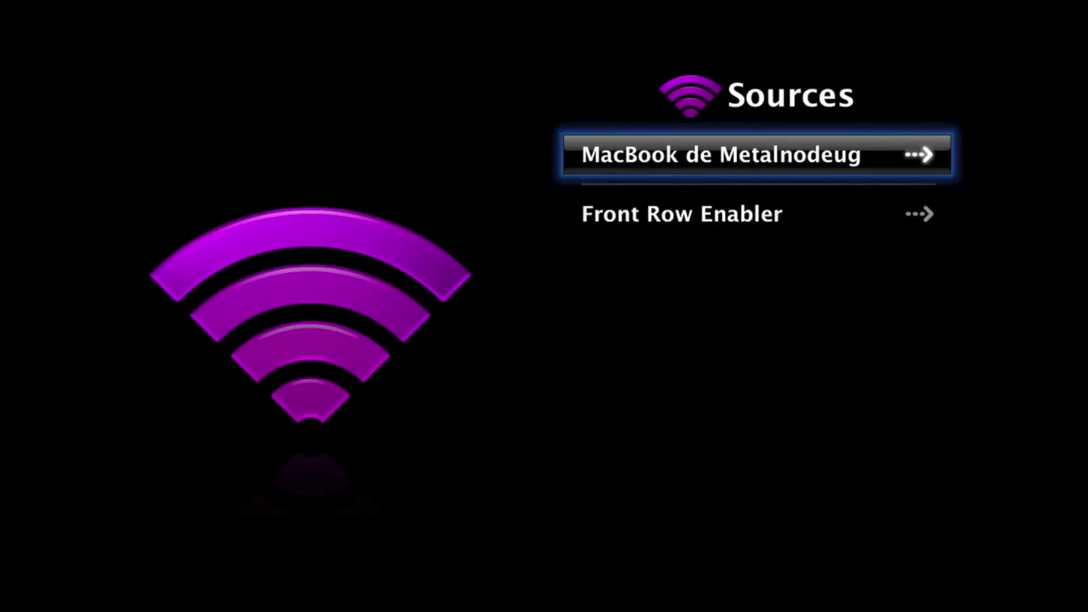
key(Down)
key(Up)
key(Down)
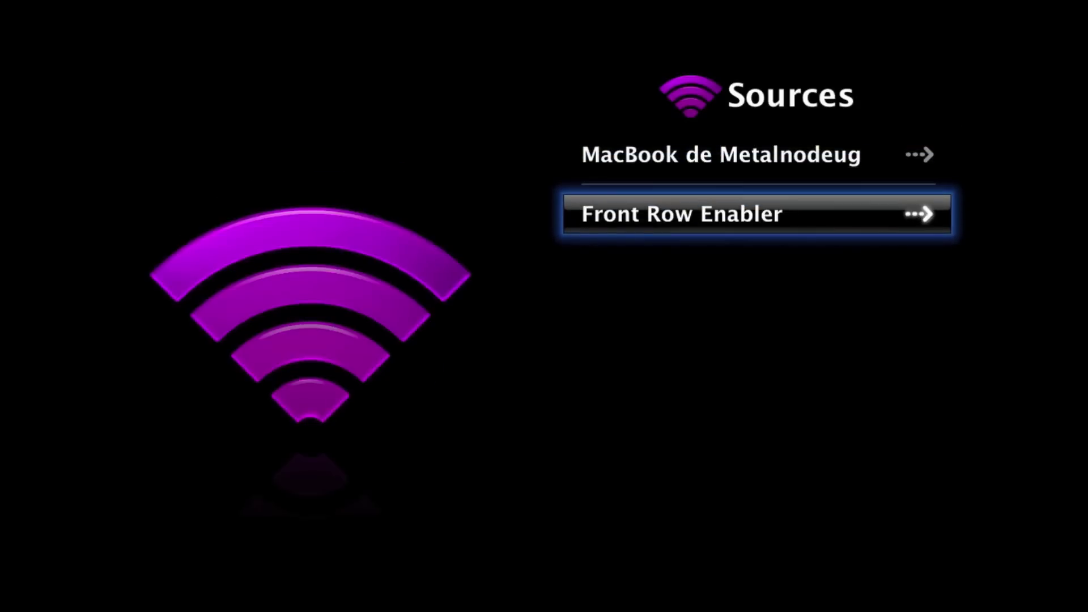
key(Up)
key(Down)
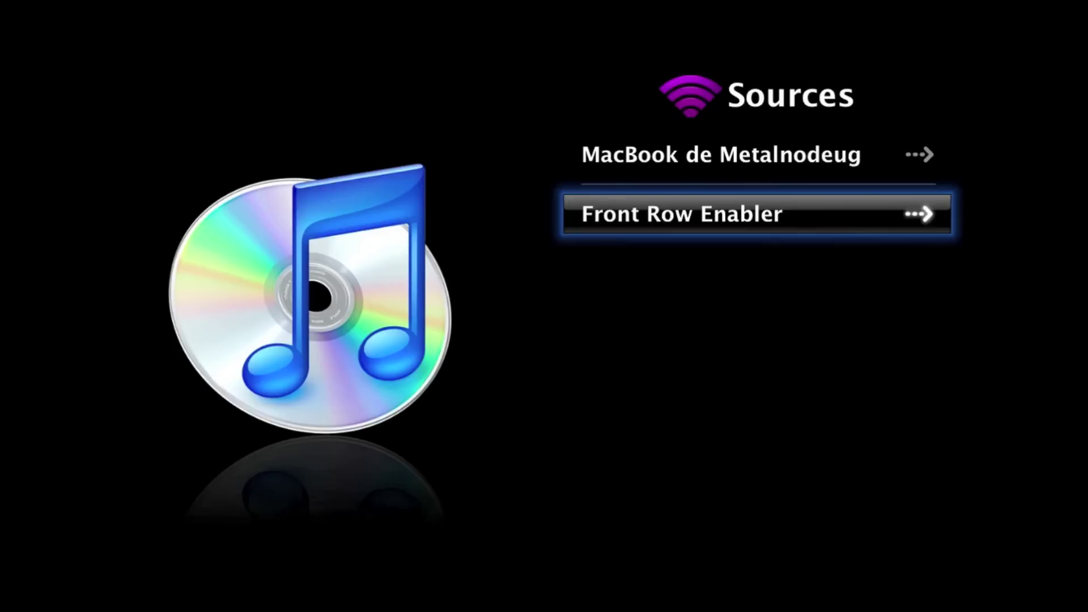
Step: Load the Front Row Enabler library from Sources and open its Musique section
key(Return)
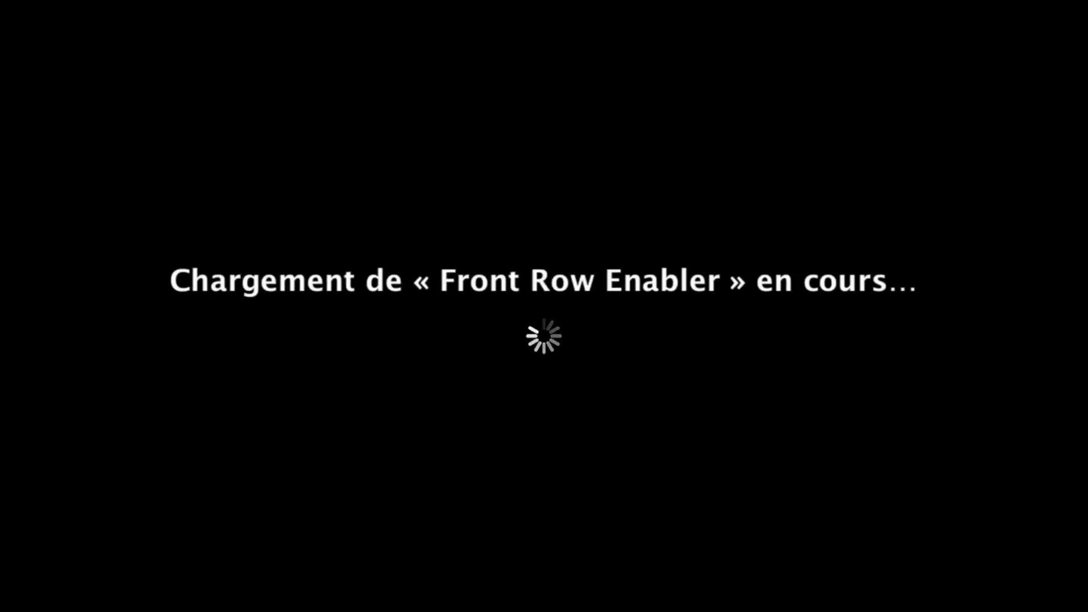
key(Down)
key(Down)
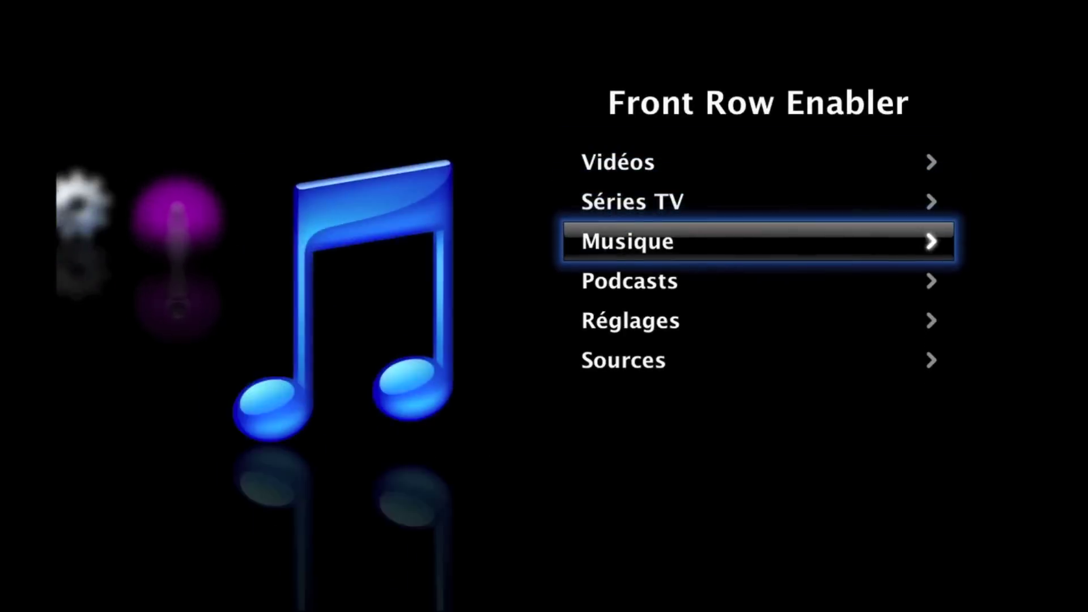
key(Up)
key(Up)
key(Down)
key(Down)
key(Return)
Step: Open Albums in the Musique section and browse down through the shared library's album list
key(Down)
key(Down)
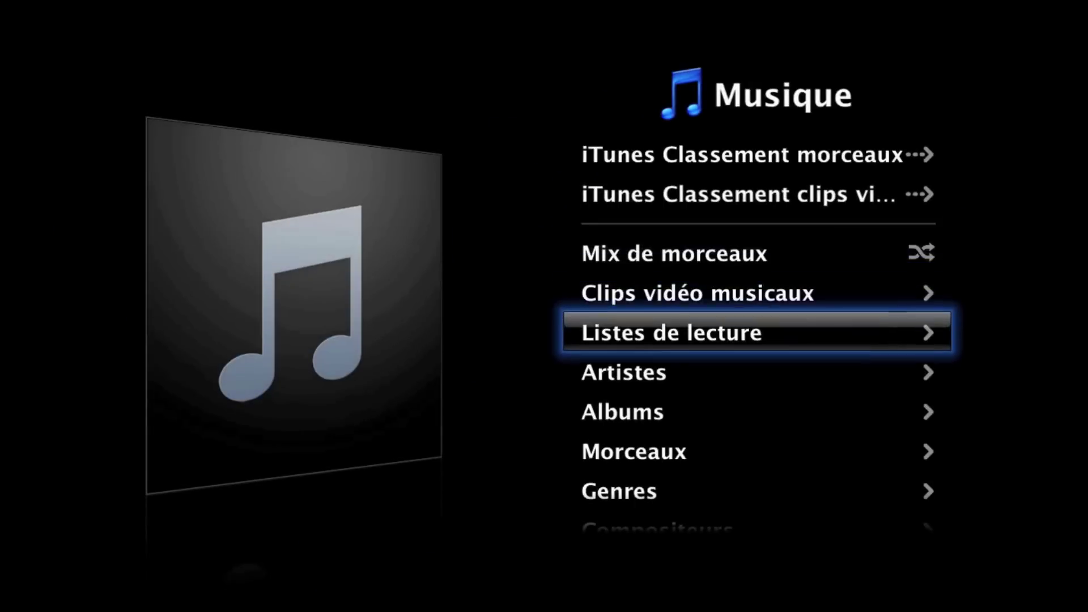
key(Down)
key(Down)
key(Return)
key(Down)
key(Down)
key(Down)
key(Down)
key(Down)
key(Down)
key(Down)
key(Down)
key(Down)
key(Down)
key(Down)
key(Down)
key(Down)
key(Down)
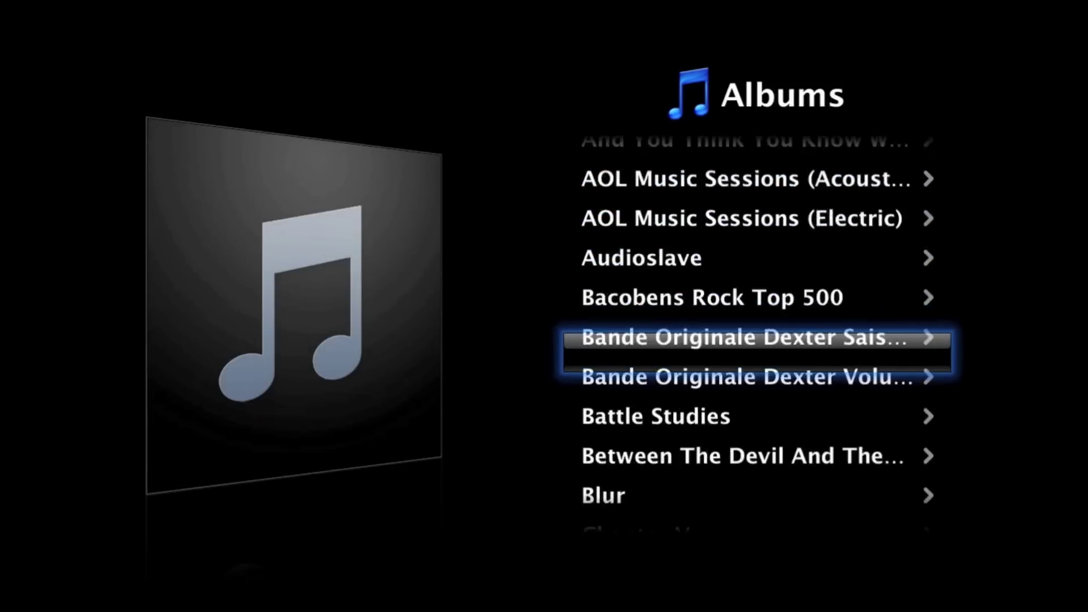
key(Down)
key(Down)
key(Down)
key(Down)
key(Down)
key(Down)
key(Down)
key(Down)
Step: Go back from Albums through Musique to the Front Row Enabler library menu and exit Front Row
key(Escape)
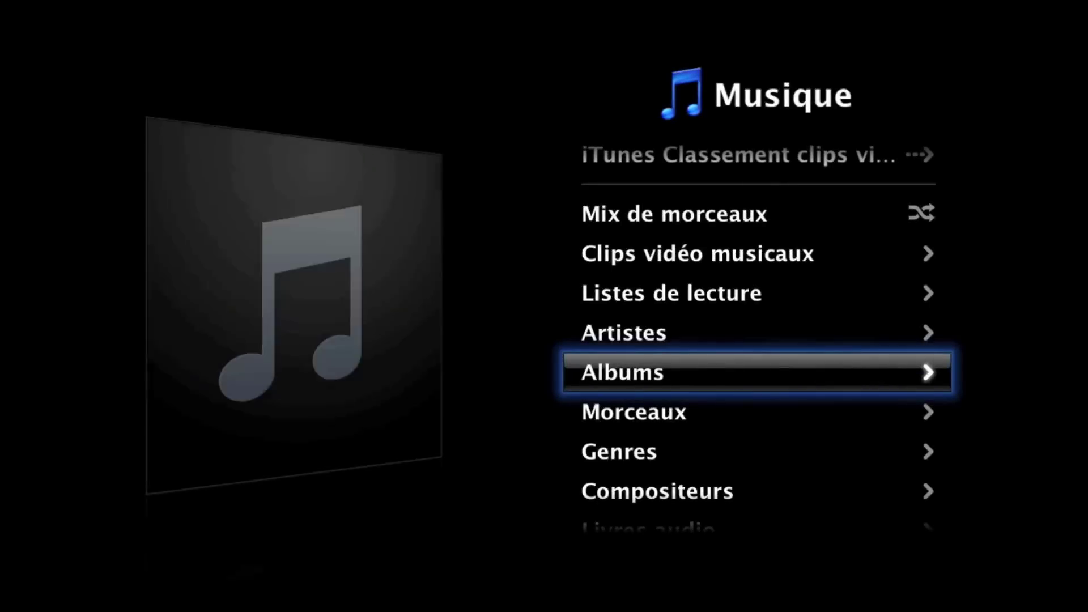
key(Up)
key(Up)
key(Up)
key(Up)
key(Escape)
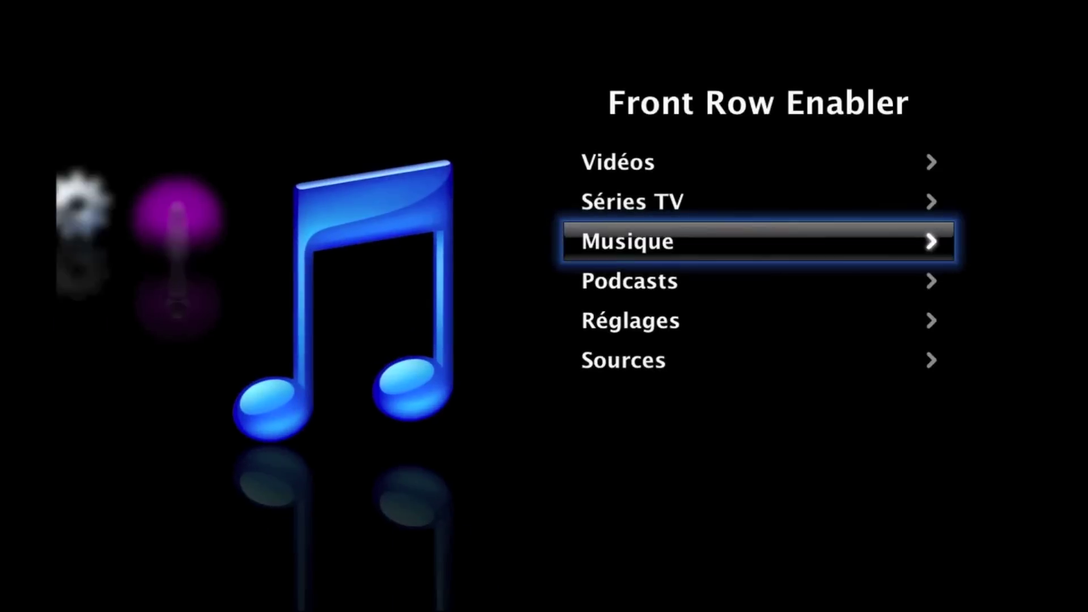
key(Escape)
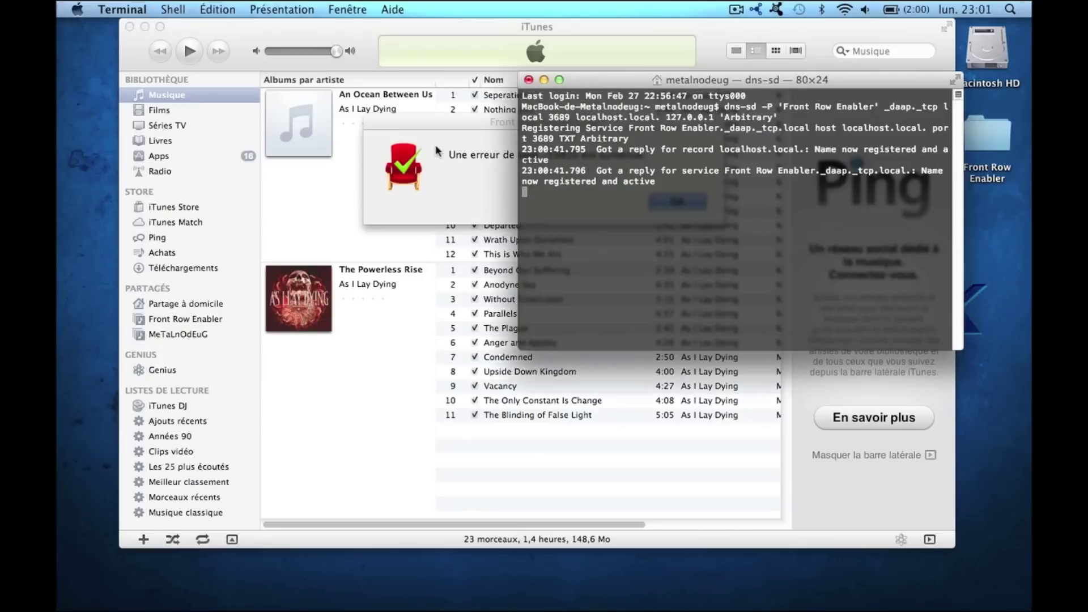
Step: Dismiss the Front Row Enabler error alert, bring iTunes to the front and quit it
click(486, 196)
click(666, 194)
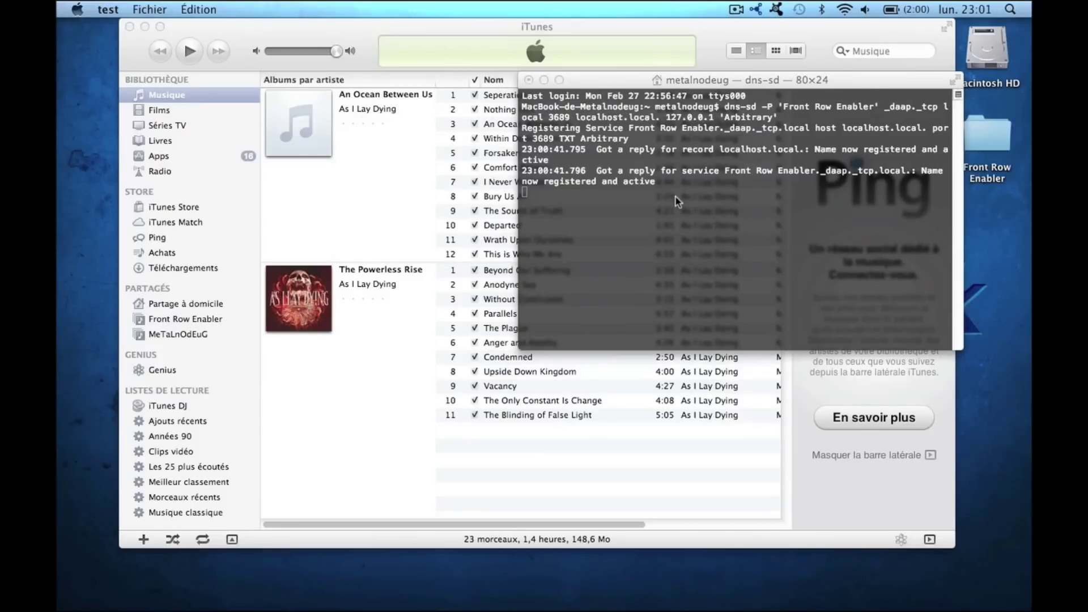
click(375, 211)
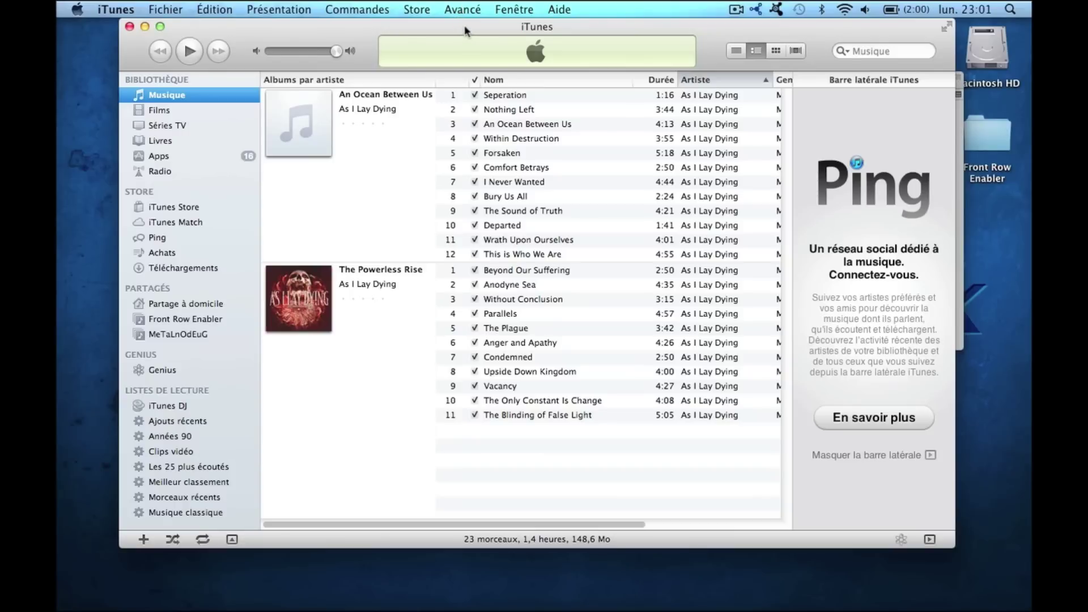
click(111, 5)
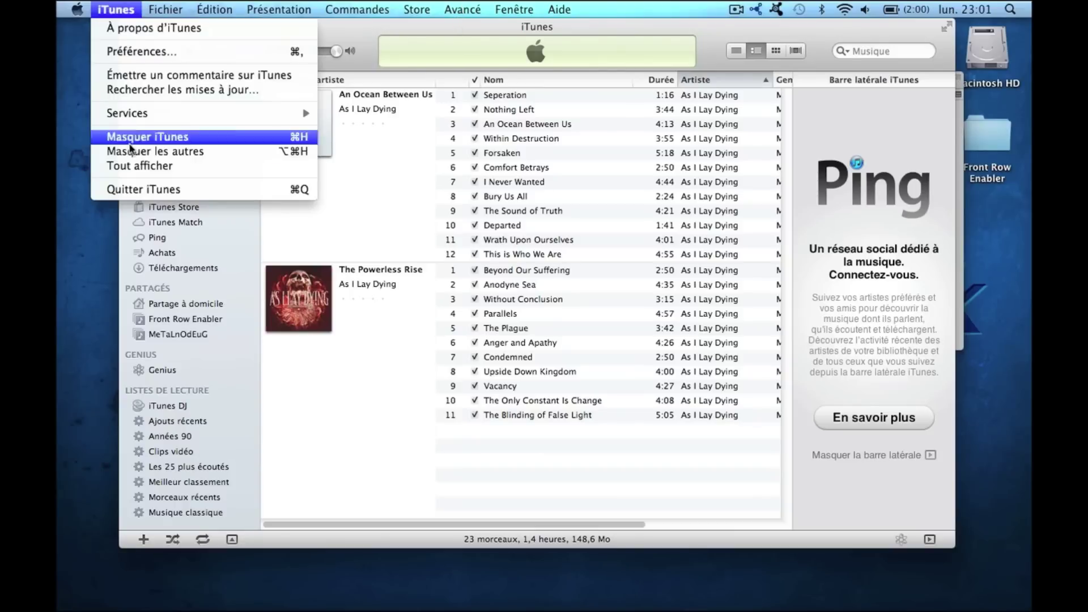
click(142, 190)
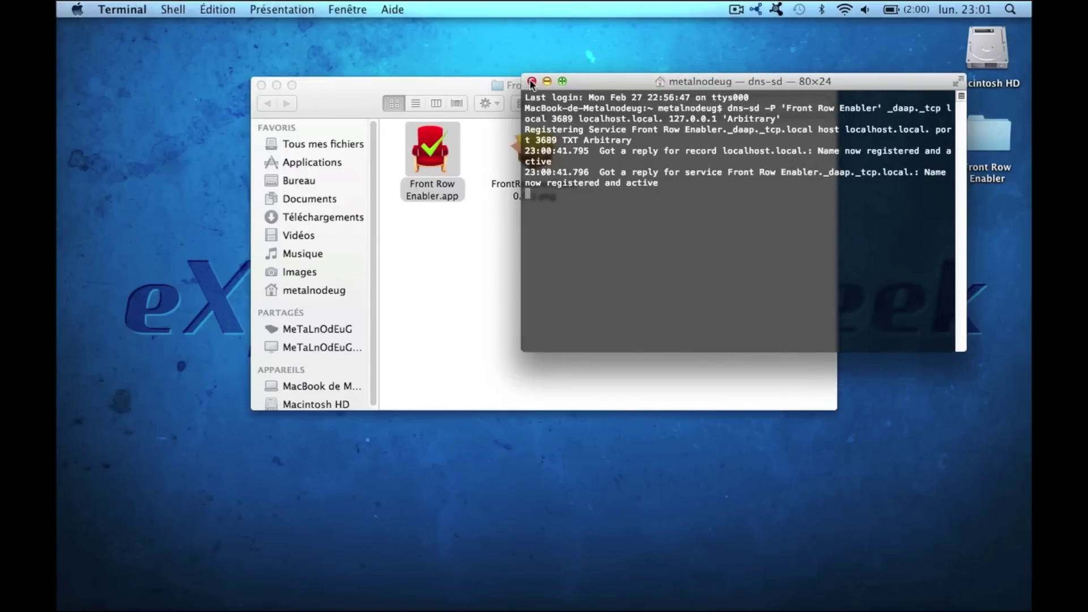
Step: Close the Terminal window running dns-sd and the Front Row Enabler folder window
click(531, 81)
click(842, 168)
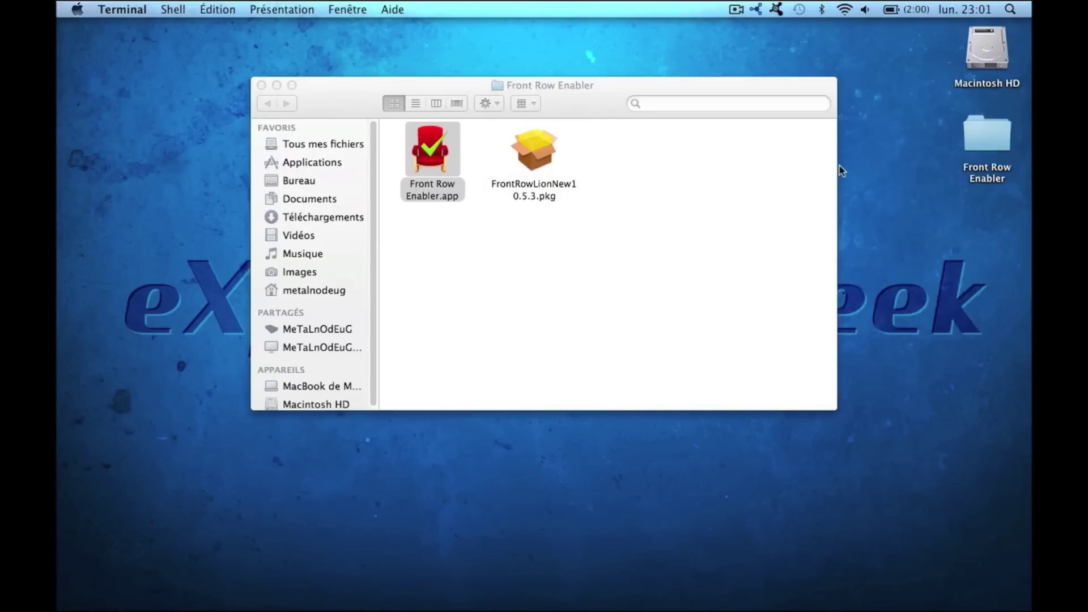
click(705, 190)
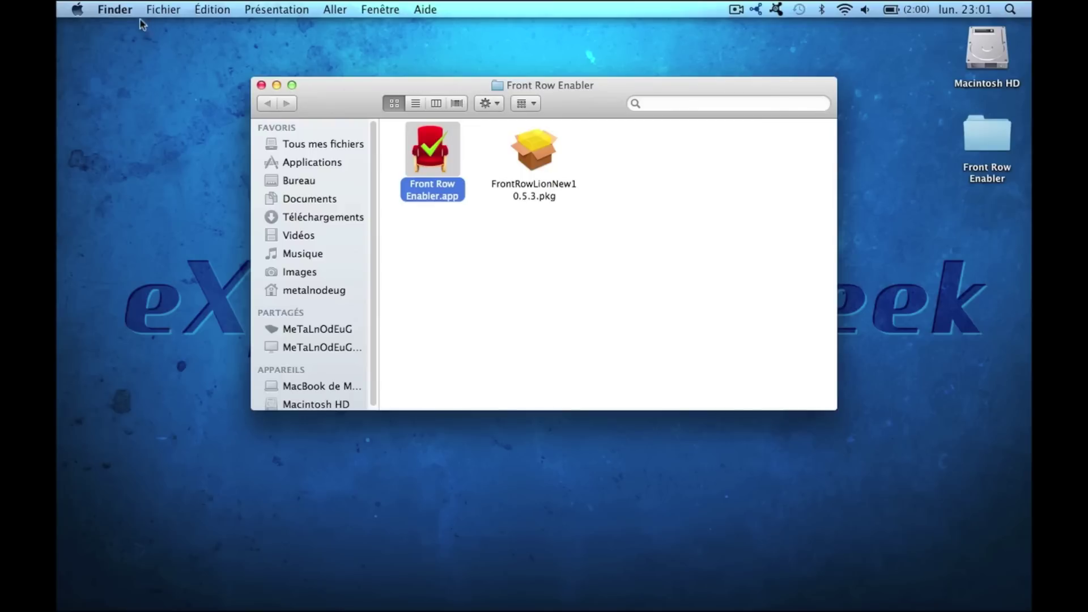
click(261, 85)
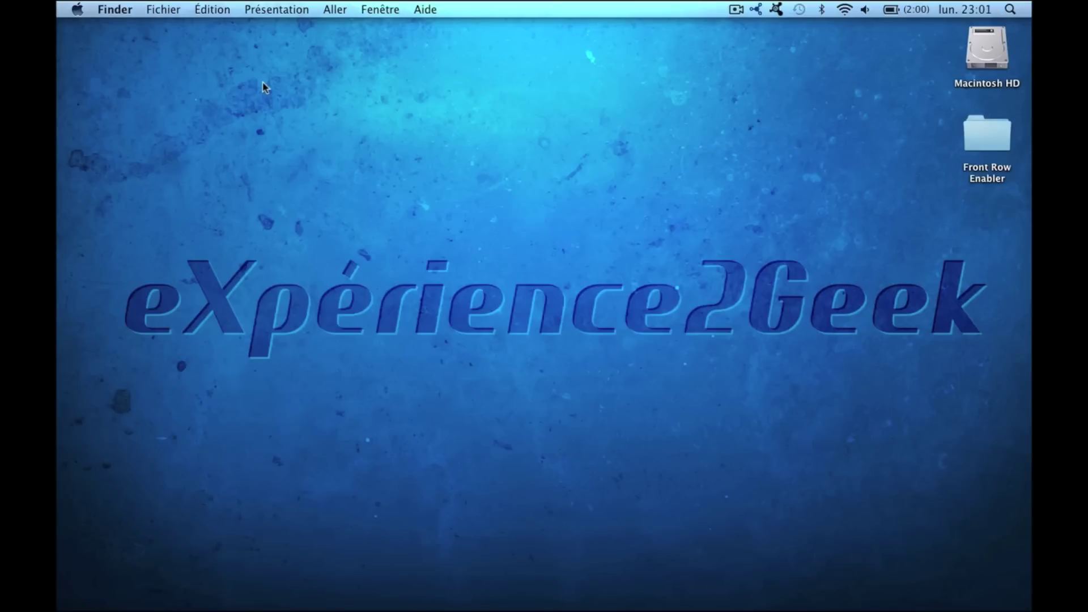
Step: Reopen the Front Row Enabler folder, look up Front Row.app among the Applications, and close the folder window
double_click(976, 138)
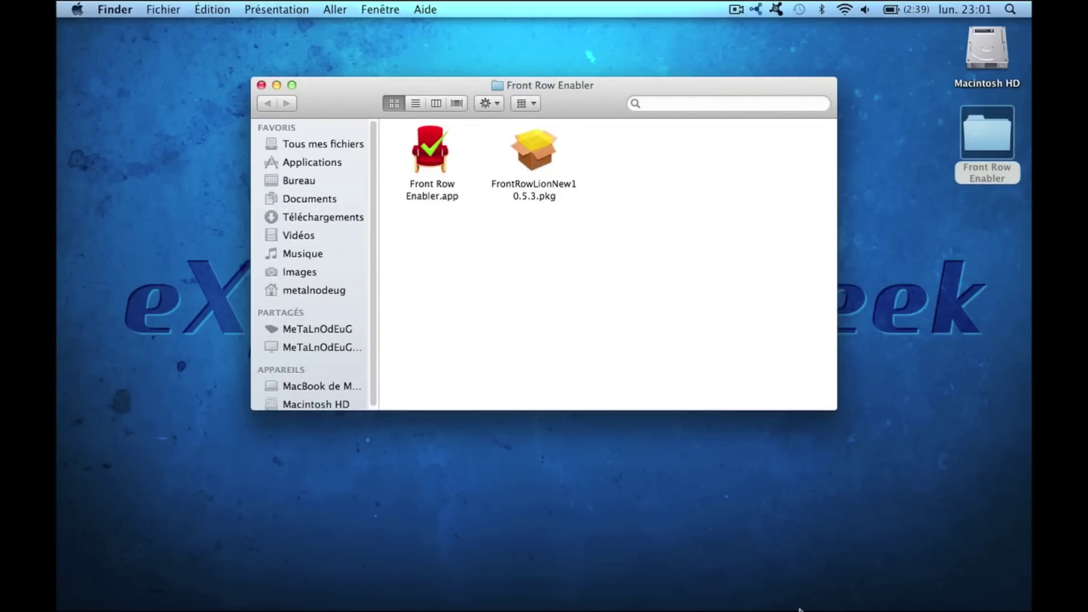
mouse_move(737, 604)
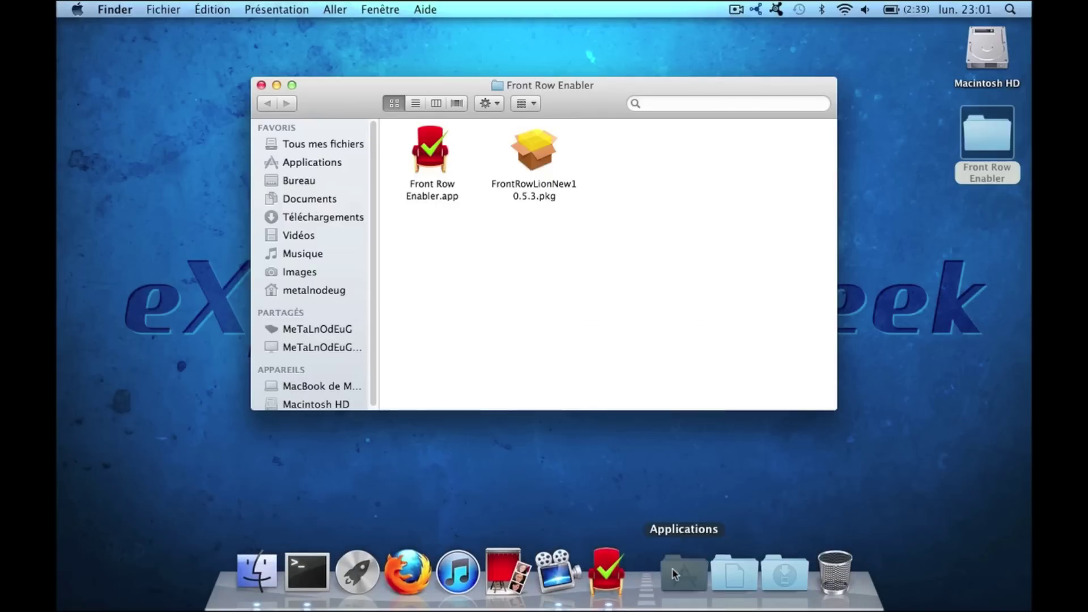
click(672, 568)
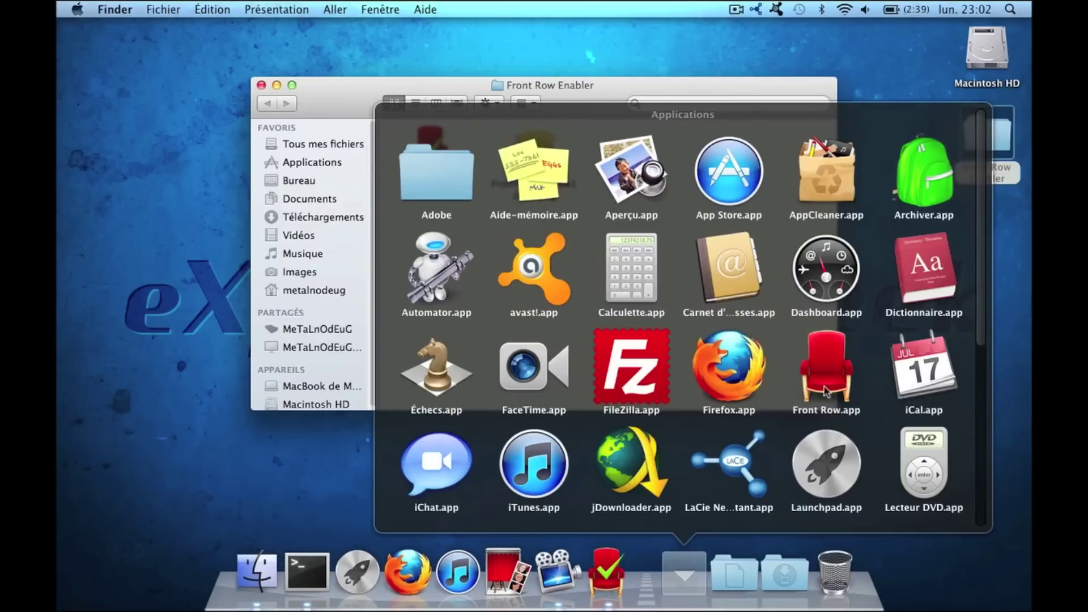
click(354, 277)
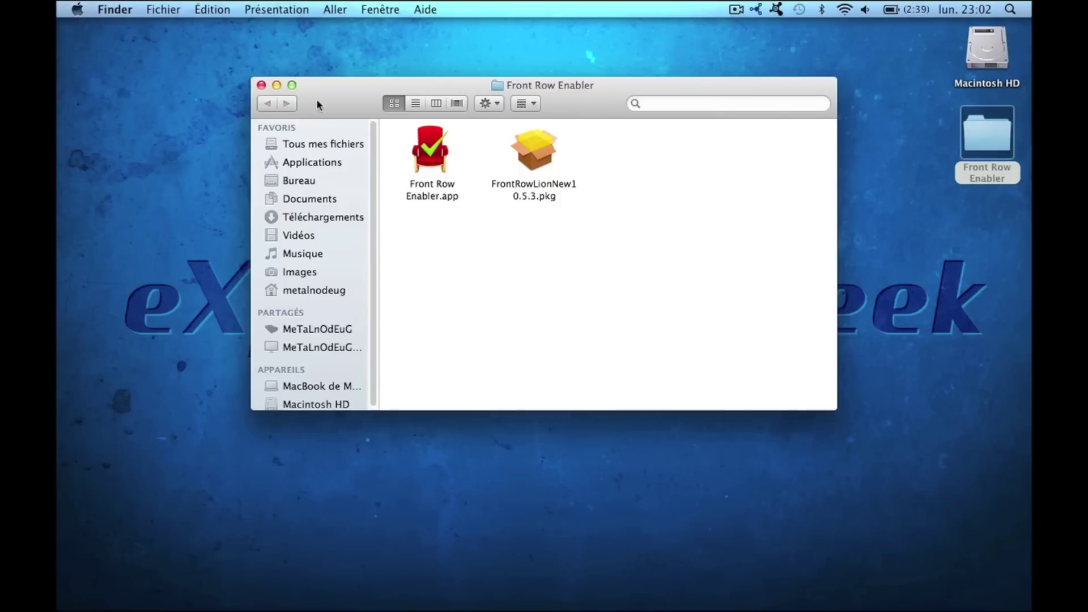
click(261, 85)
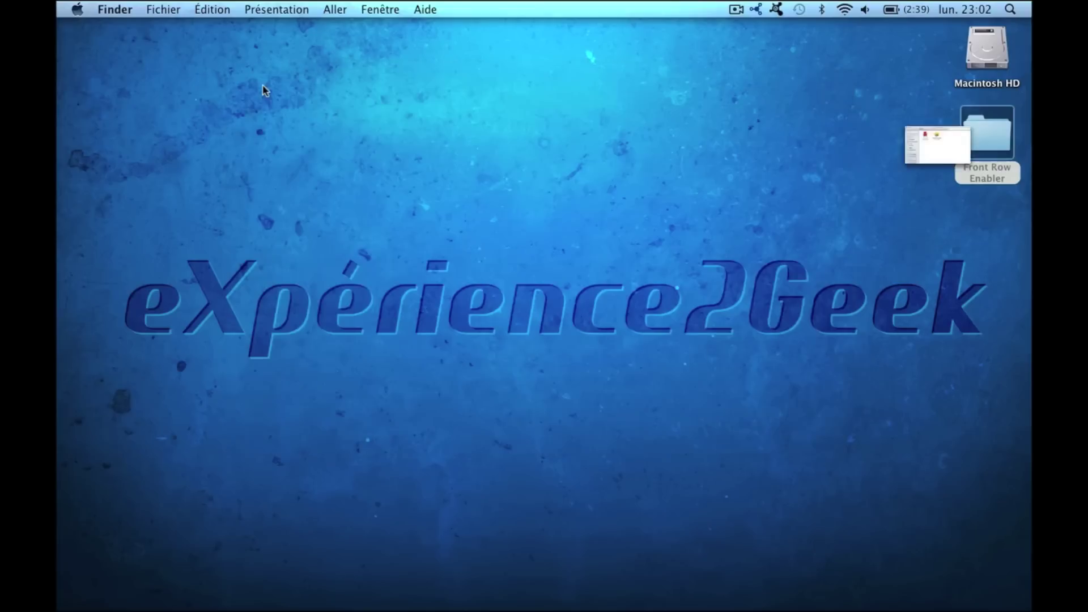
Step: Quit Terminal, force-quit Front Row Enabler and deselect the Front Row Enabler folder on the desktop
mouse_move(731, 609)
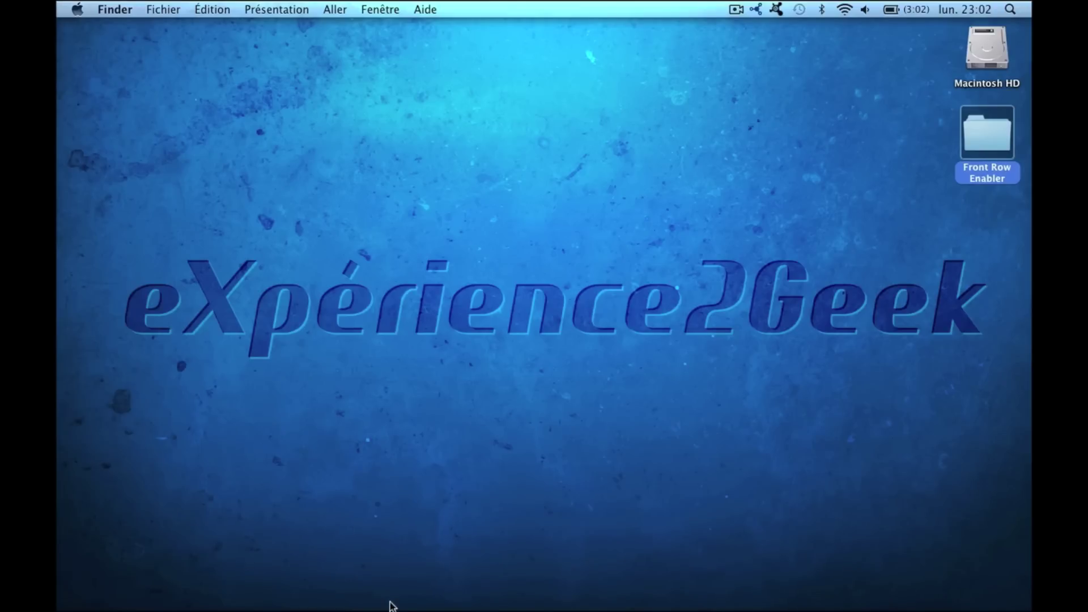
mouse_move(367, 610)
right_click(306, 573)
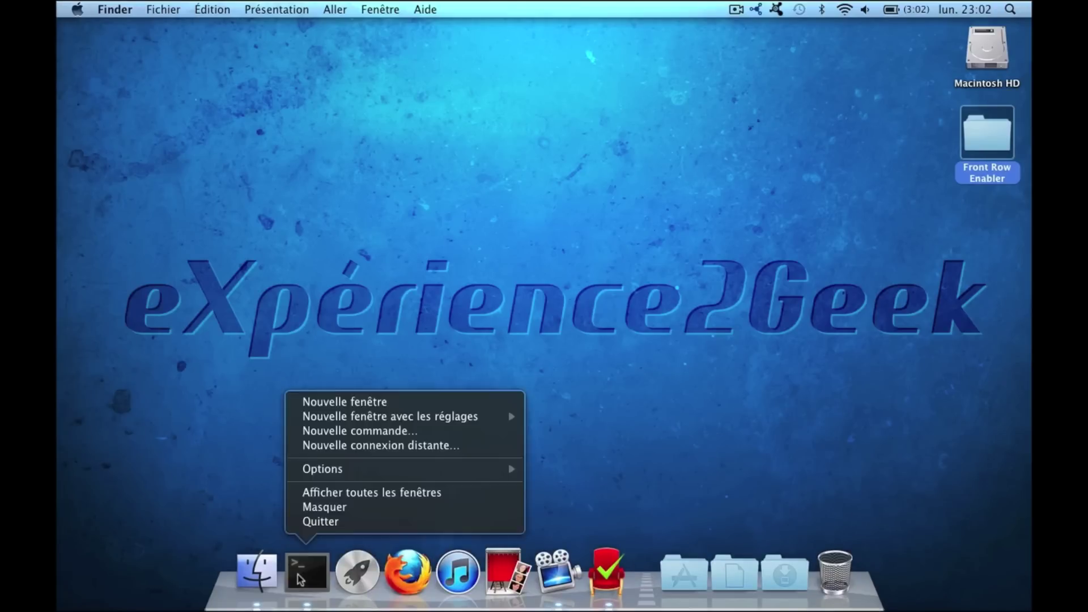
click(320, 522)
mouse_move(507, 609)
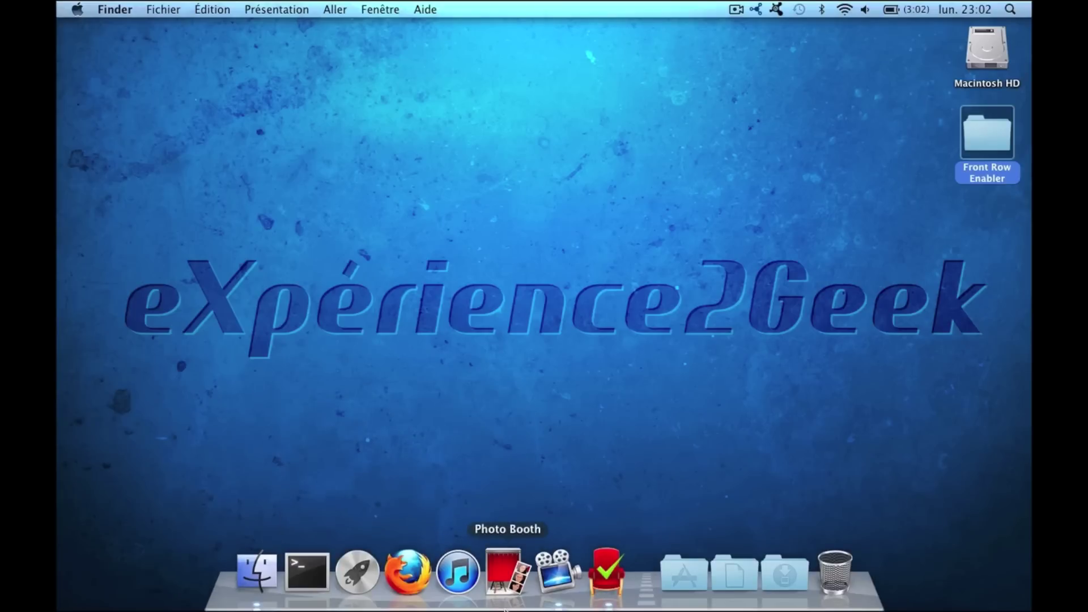
right_click(600, 575)
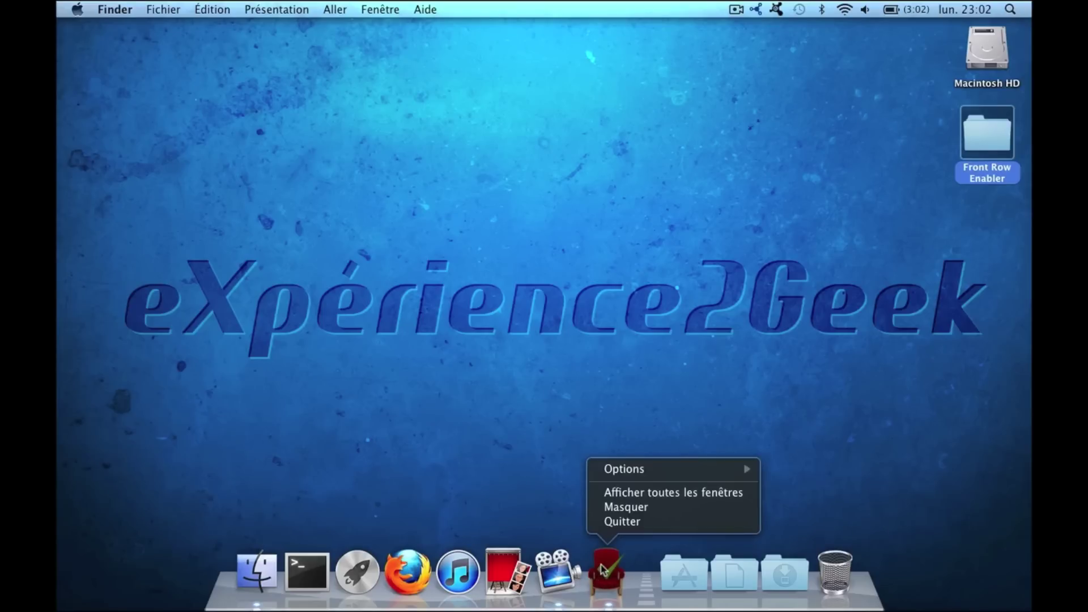
key(alt)
click(629, 523)
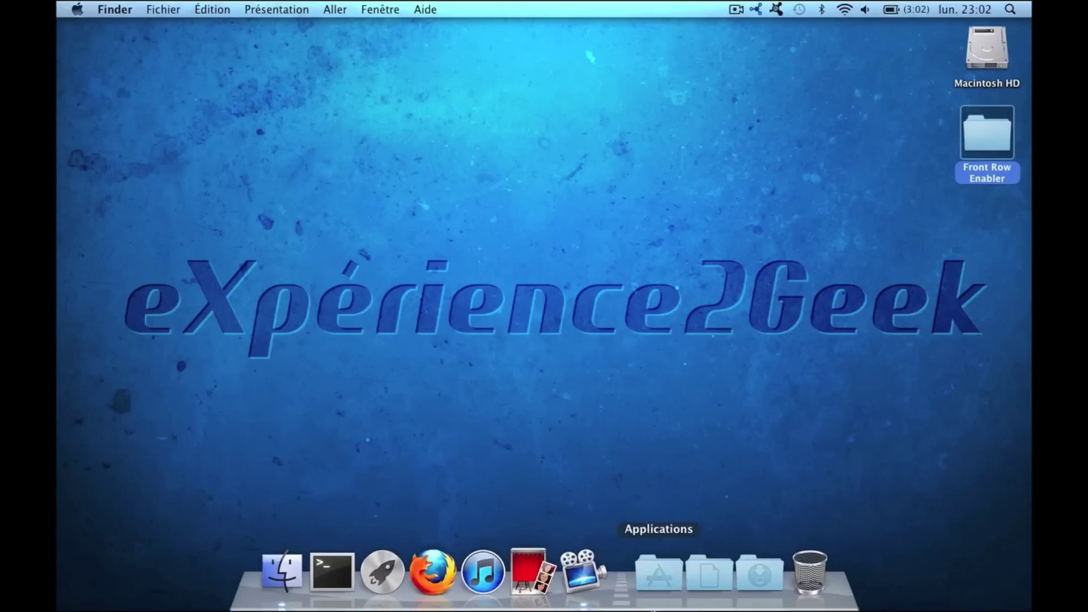
click(573, 157)
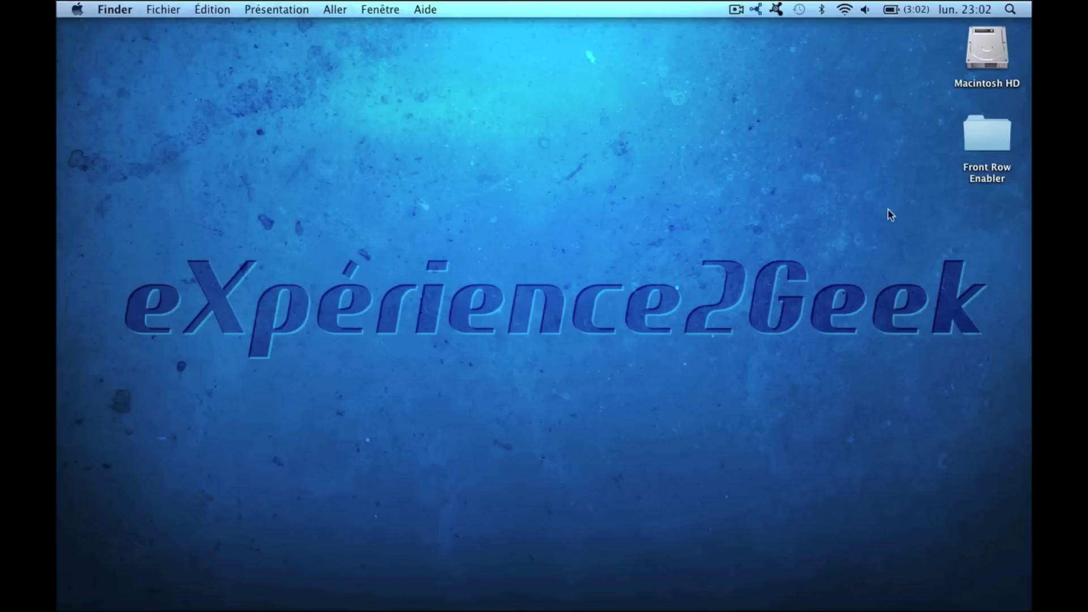
Step: Open the desktop's Front Row Enabler folder to view its files, and close its window
double_click(987, 133)
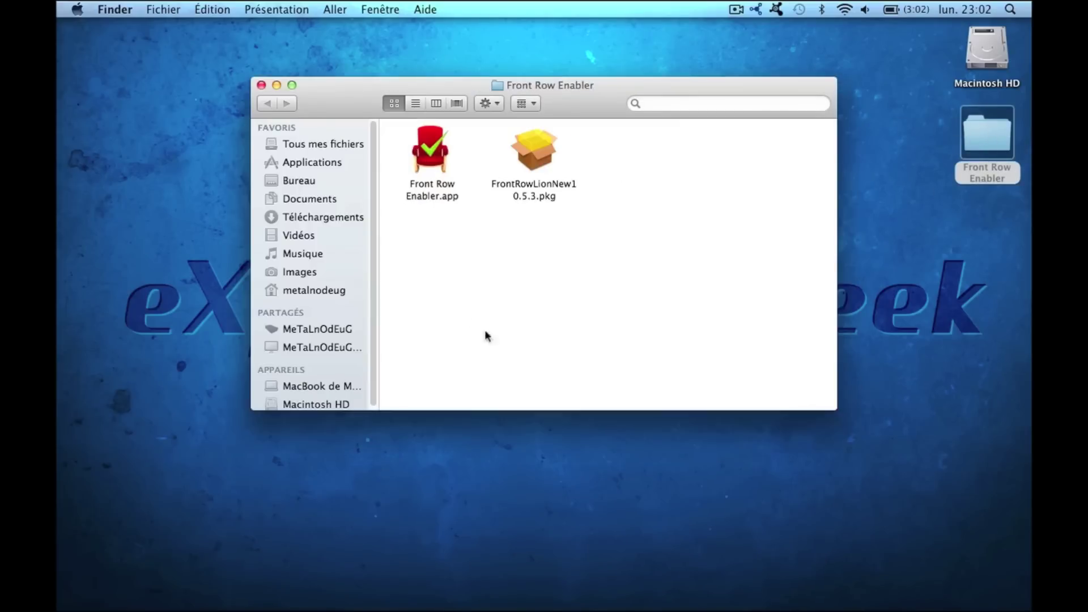
click(261, 85)
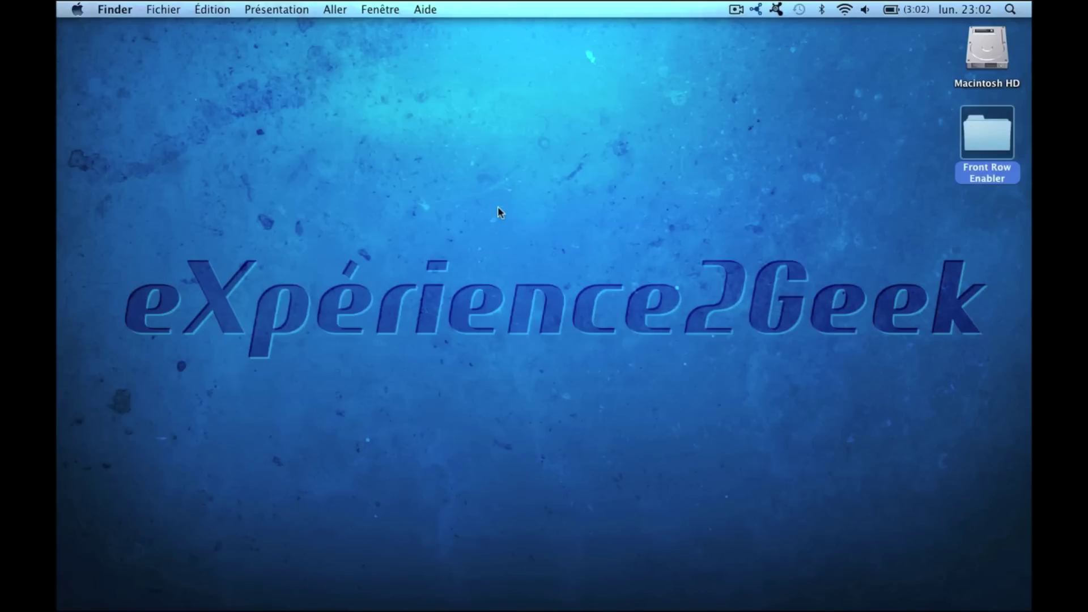
mouse_move(539, 609)
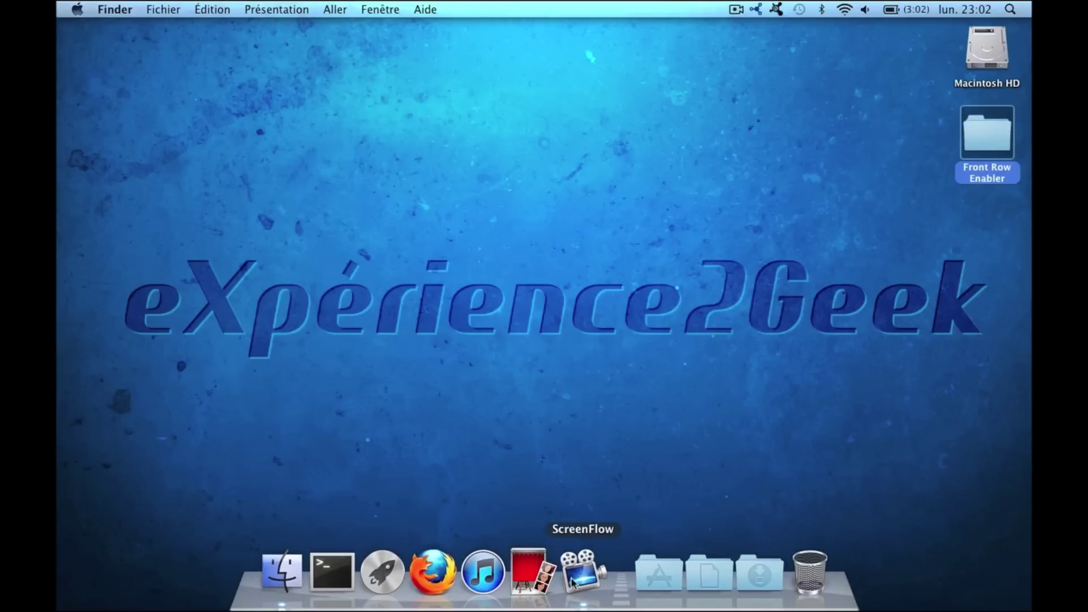